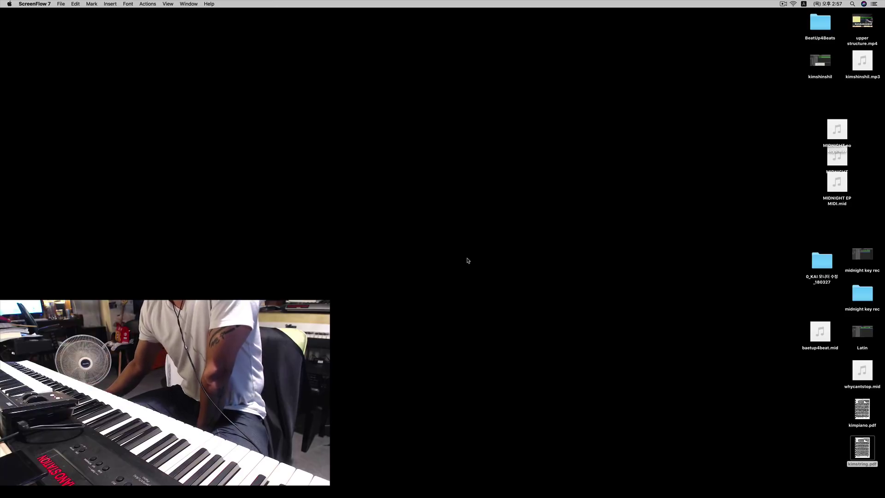
Step: Switch to Logic Pro X and start a new empty project
{"action": "key", "text": "super+Tab"}
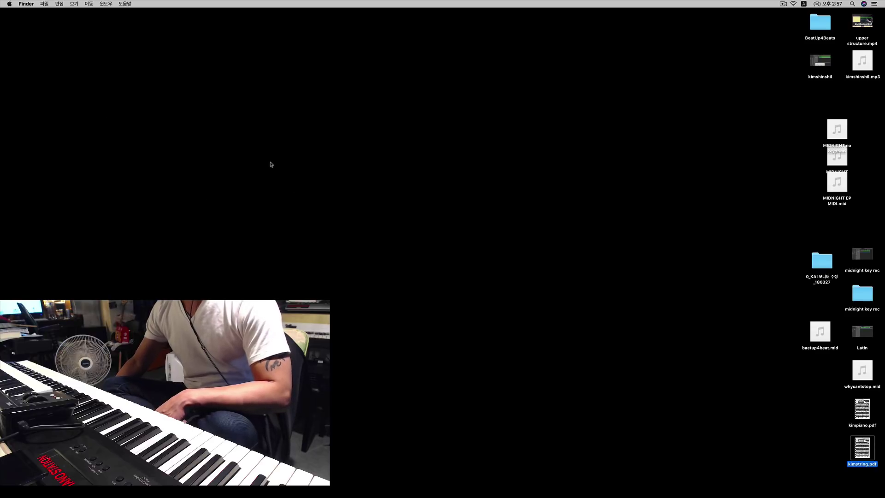
{"action": "left_click", "coordinate": [392, 245]}
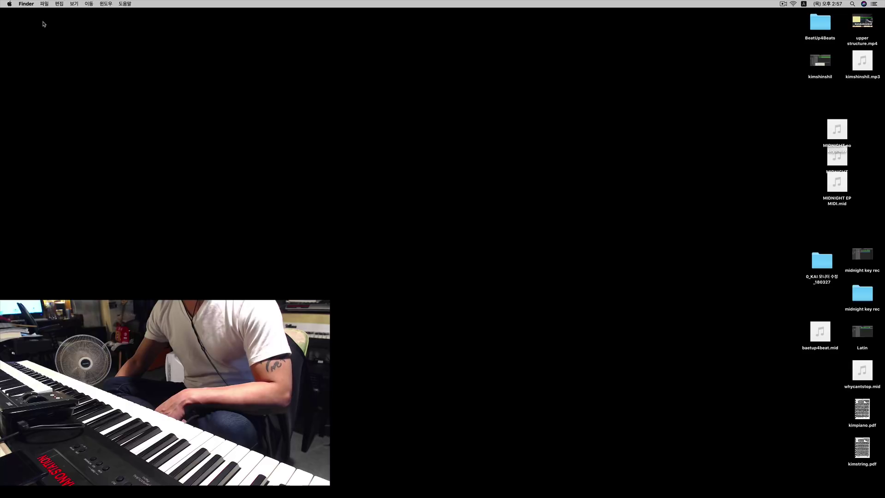
{"action": "mouse_move", "coordinate": [155, 491]}
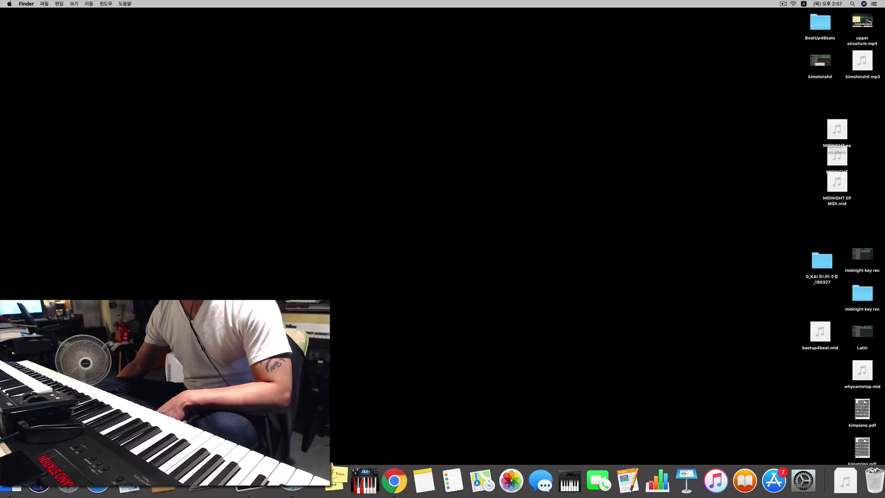
{"action": "left_click", "coordinate": [155, 492]}
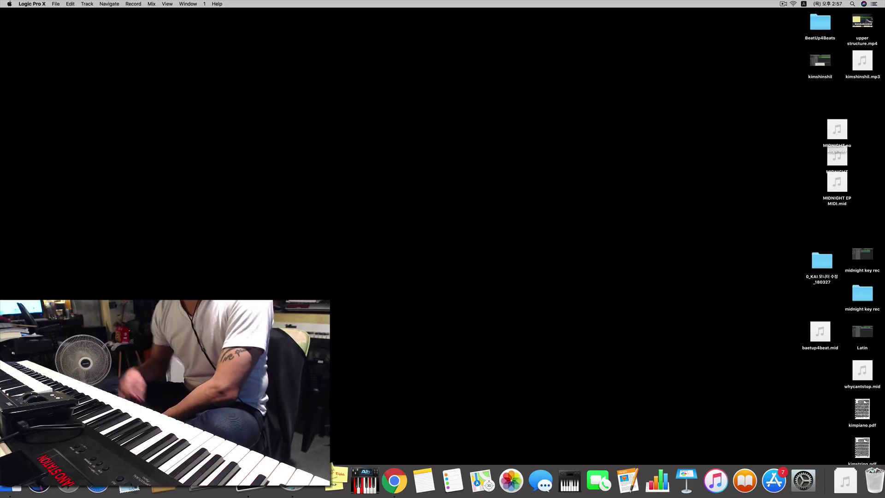
{"action": "left_click", "coordinate": [57, 5]}
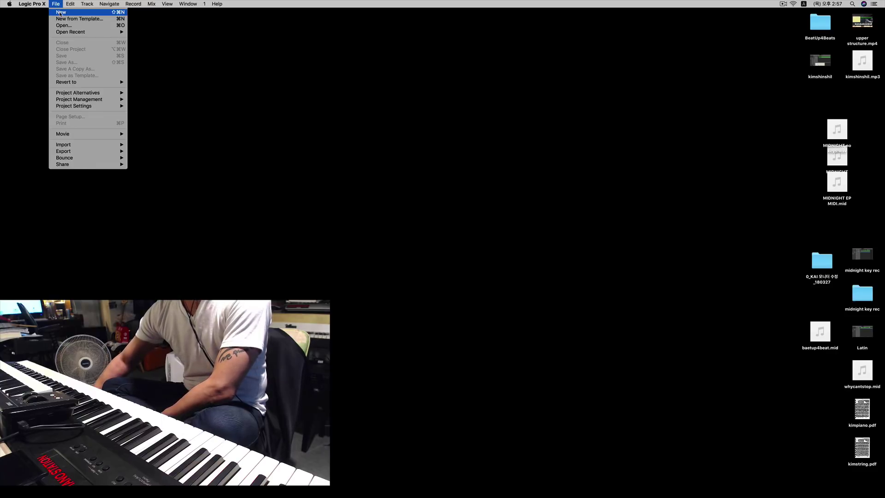
{"action": "left_click", "coordinate": [60, 12]}
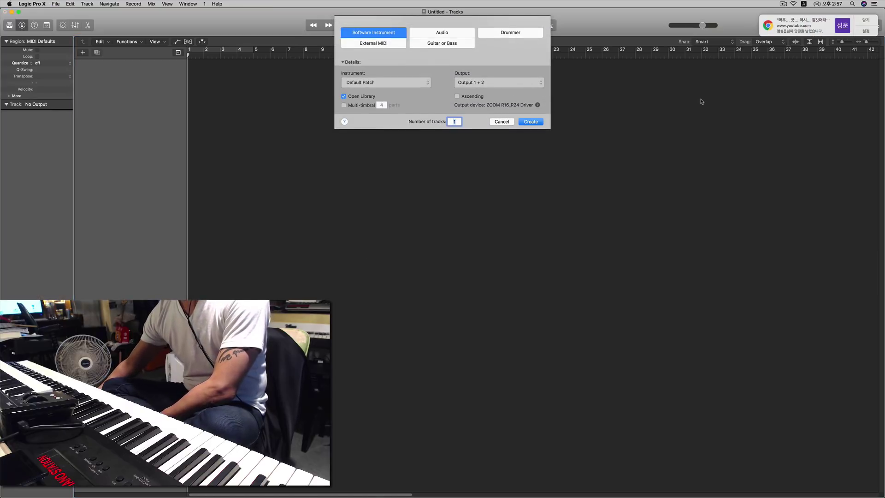
Step: Dismiss the browser notification and create four software instrument tracks with the default patch
{"action": "left_click", "coordinate": [858, 22]}
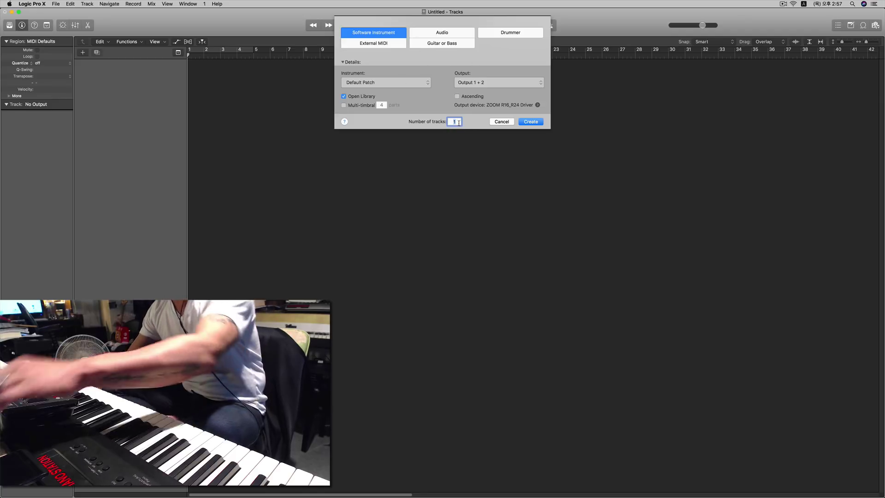
{"action": "type", "text": "4"}
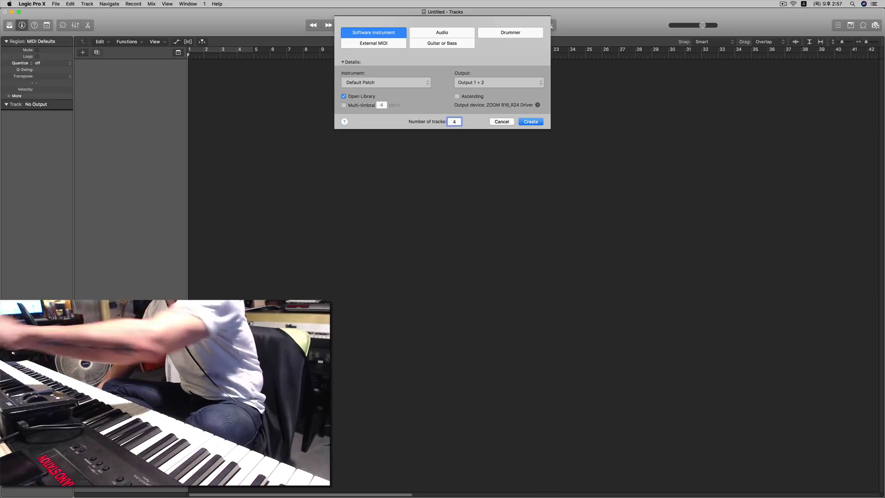
{"action": "key", "text": "Return"}
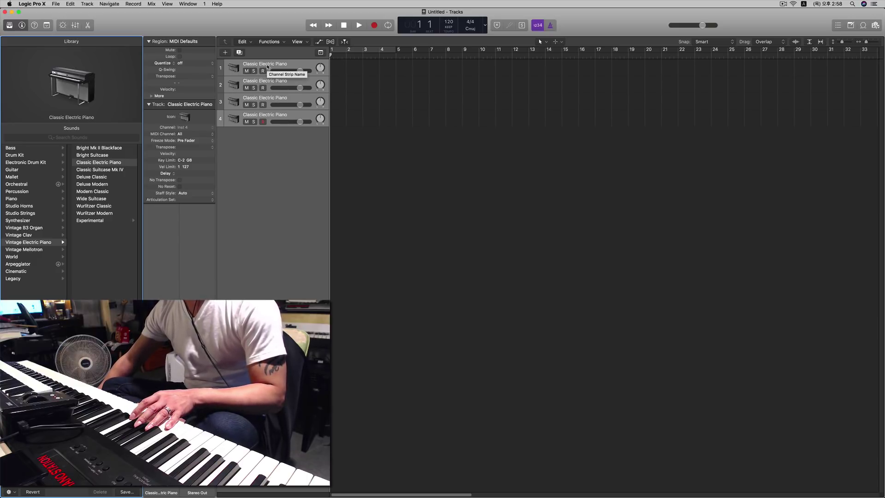
Step: Try out the first track's electric piano and load the Steinway Grand Piano patch on track 2
{"action": "left_click", "coordinate": [268, 67]}
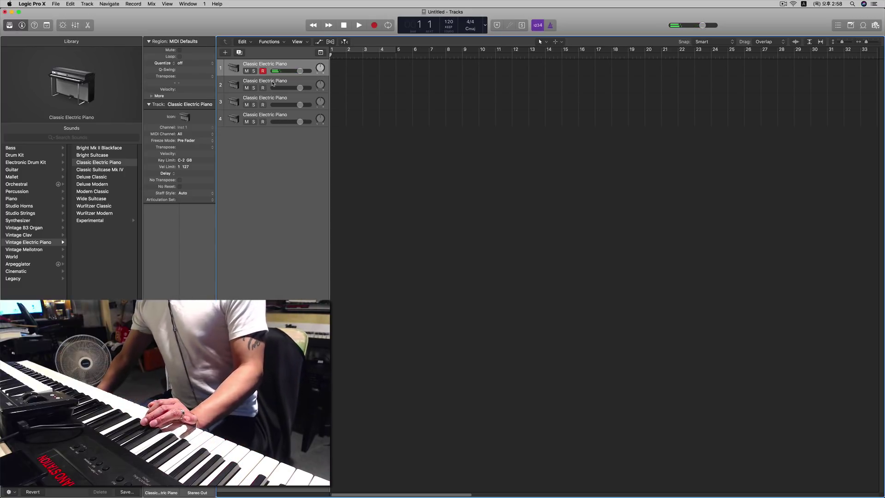
{"action": "left_click", "coordinate": [273, 83]}
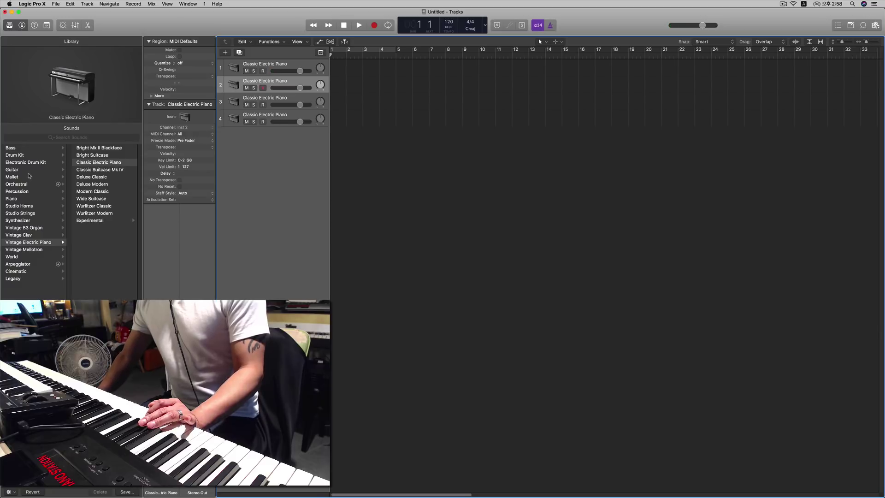
{"action": "left_click", "coordinate": [22, 199]}
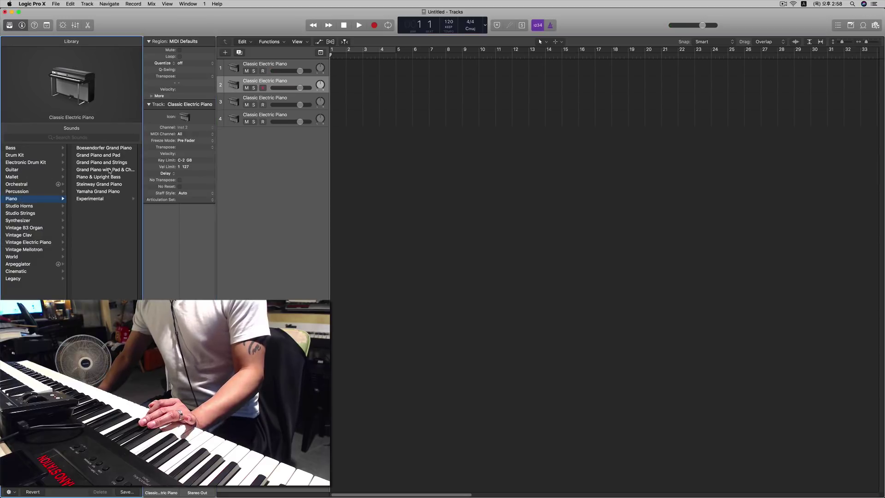
{"action": "left_click", "coordinate": [90, 184]}
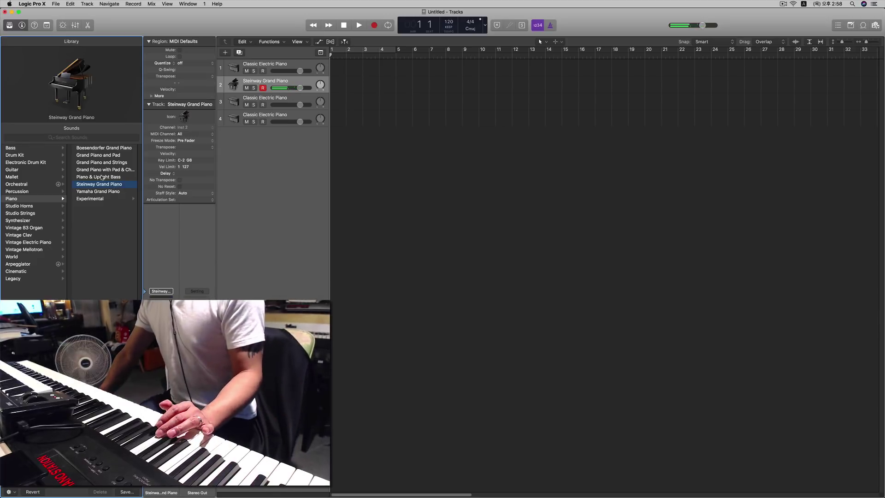
Step: Audition the Vibraphone, Marimba and Glass Marimba Soft mallet patches on track 3
{"action": "left_click", "coordinate": [265, 99]}
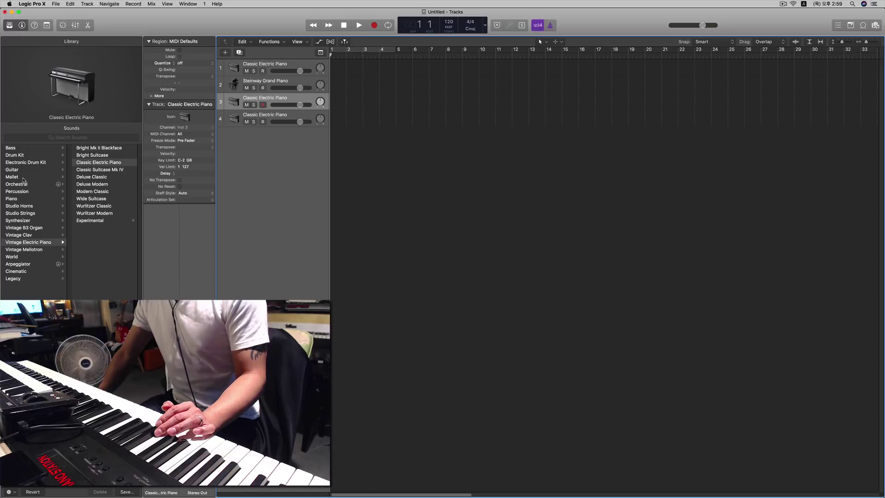
{"action": "left_click", "coordinate": [23, 178]}
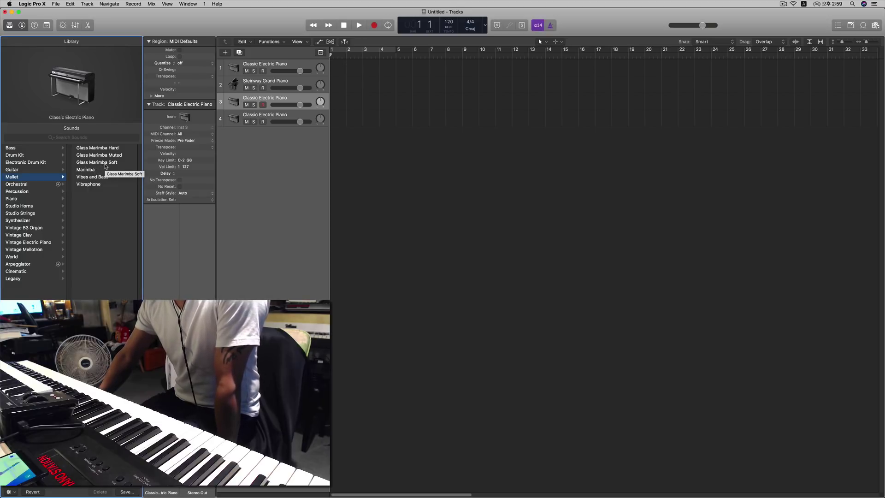
{"action": "left_click", "coordinate": [92, 185]}
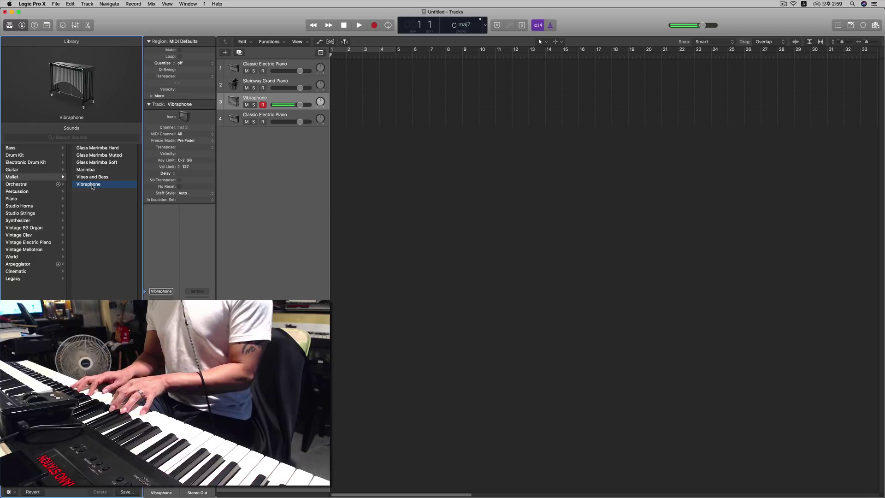
{"action": "key", "text": "Up"}
{"action": "key", "text": "Up"}
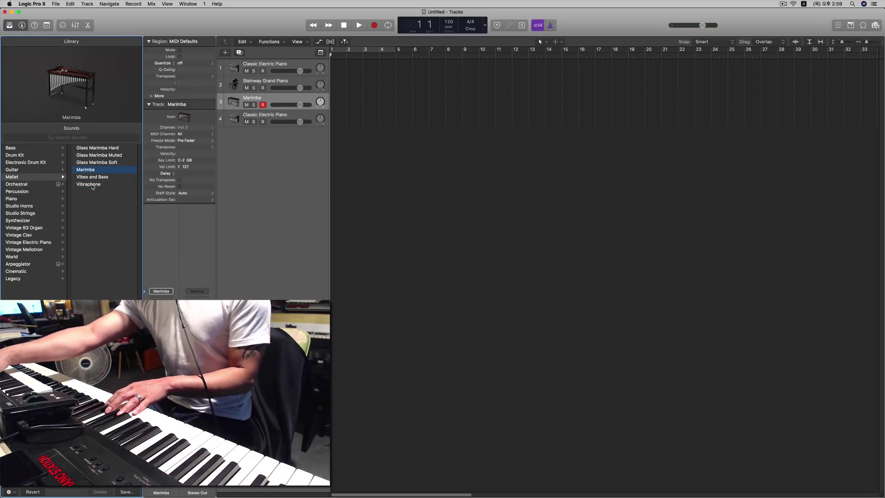
{"action": "key", "text": "Up"}
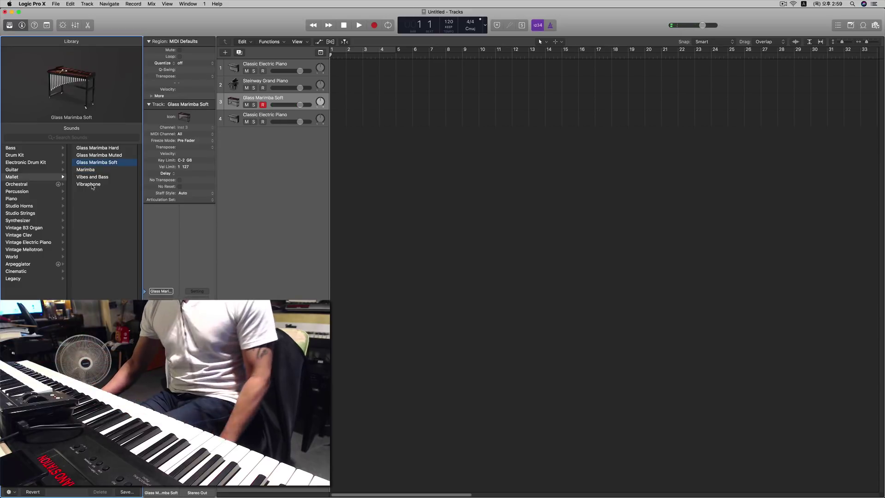
Step: Load the Rotary Vibraphone patch on track 3 from the legacy Logic keyboard mallet sounds
{"action": "left_click", "coordinate": [23, 279]}
{"action": "left_click", "coordinate": [92, 148]}
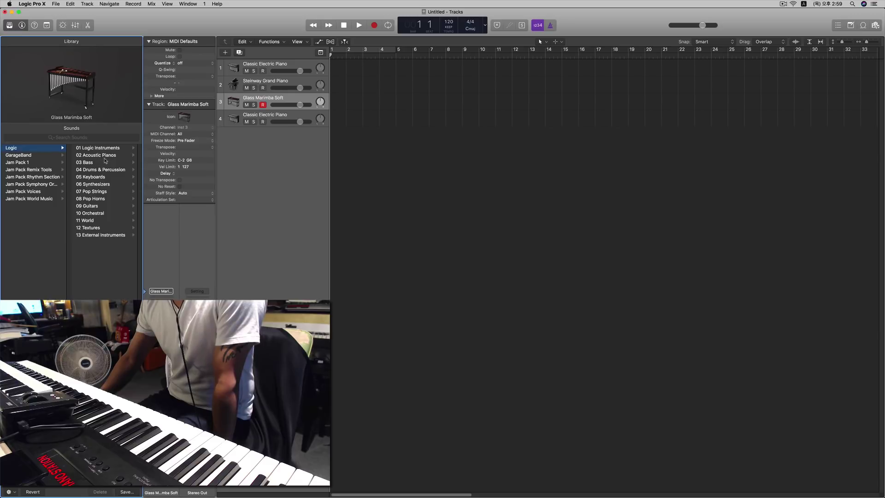
{"action": "left_click", "coordinate": [102, 178]}
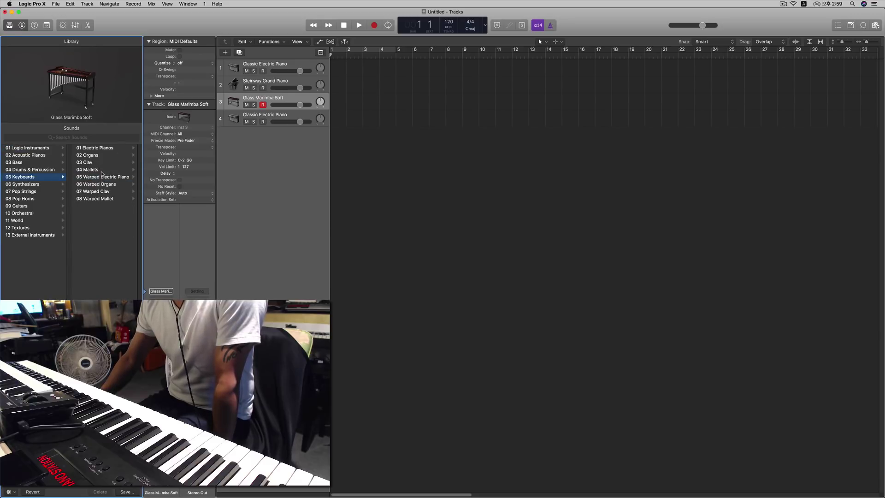
{"action": "left_click", "coordinate": [102, 170]}
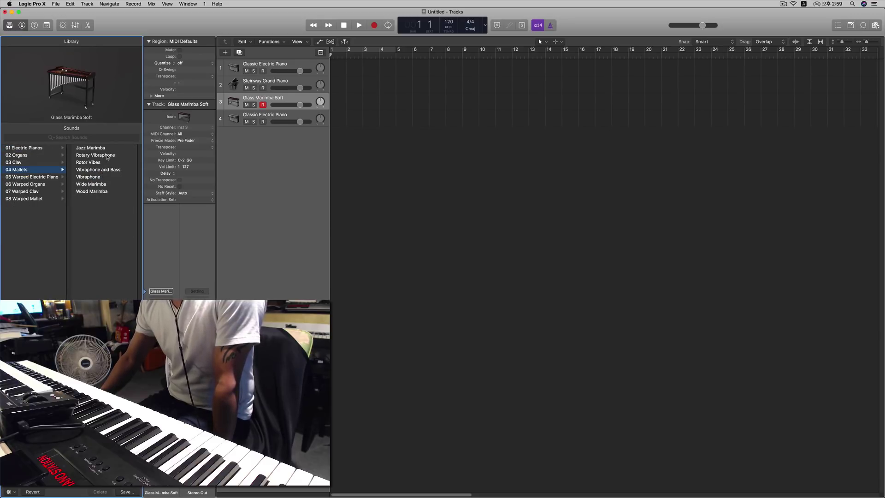
{"action": "left_click", "coordinate": [107, 156]}
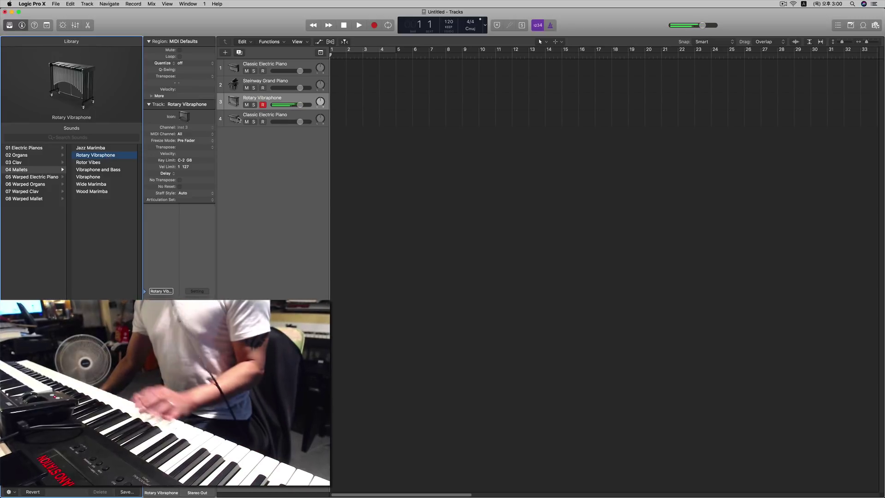
Step: Load the Warm String Section patch on track 4 from the legacy Logic Pop Strings sounds
{"action": "left_click", "coordinate": [262, 121]}
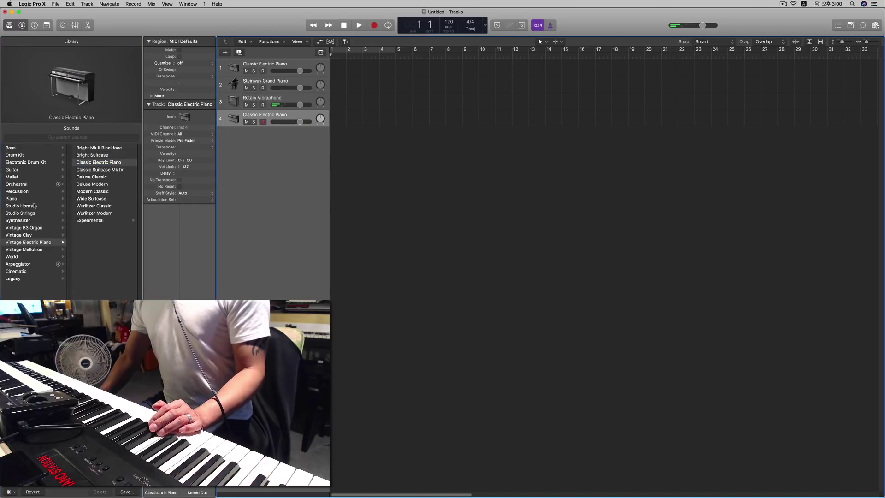
{"action": "left_click", "coordinate": [30, 279]}
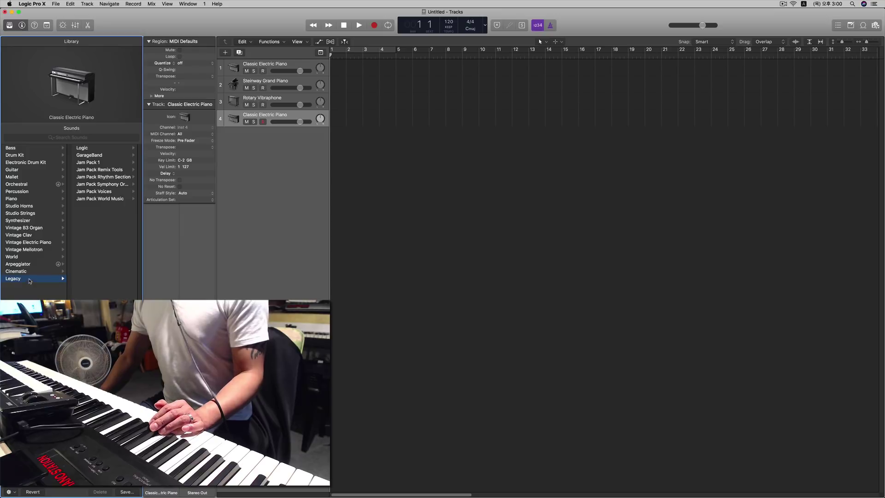
{"action": "left_click", "coordinate": [100, 148]}
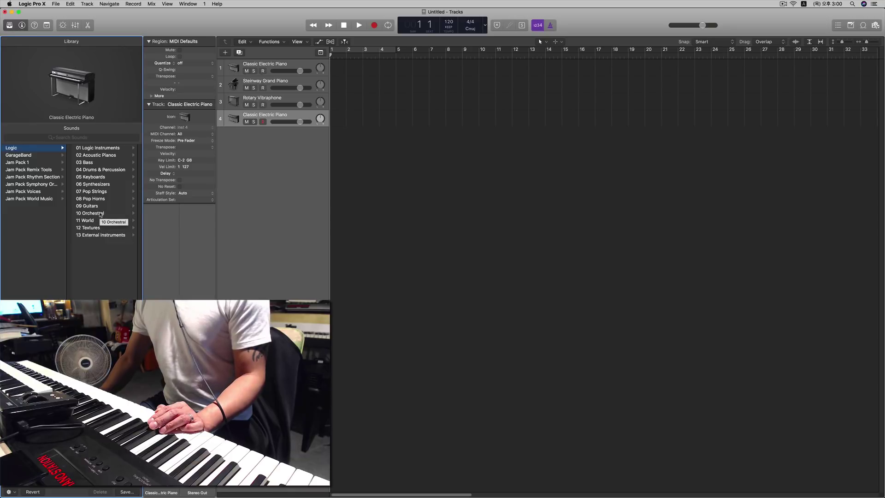
{"action": "left_click", "coordinate": [101, 194]}
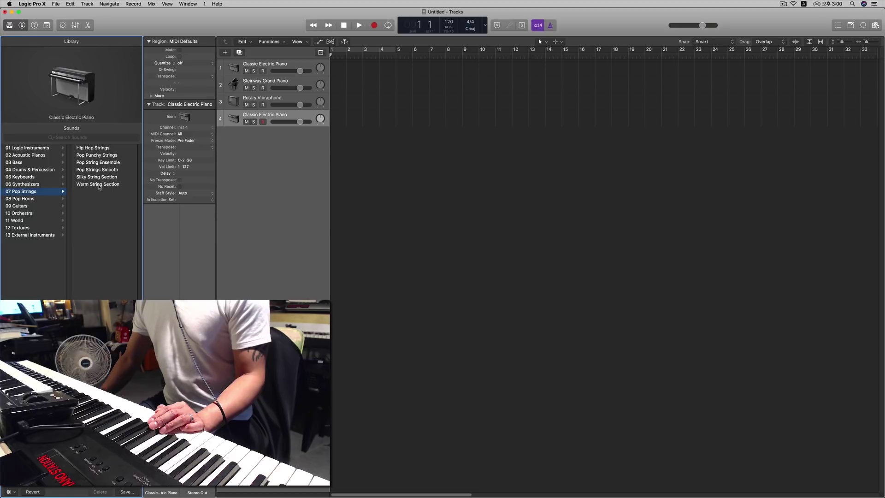
{"action": "left_click", "coordinate": [98, 185]}
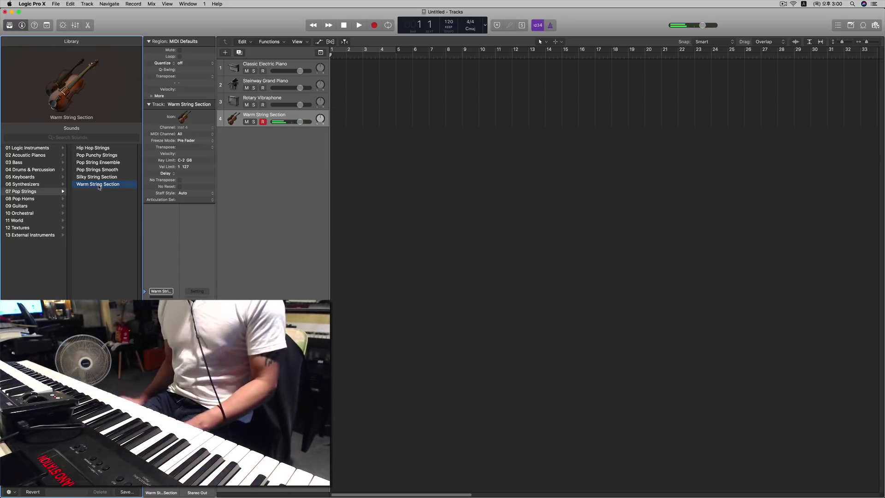
Step: Load the Smooth Strings patch on track 4 from the legacy Logic Synth Strings sounds
{"action": "left_click", "coordinate": [35, 178]}
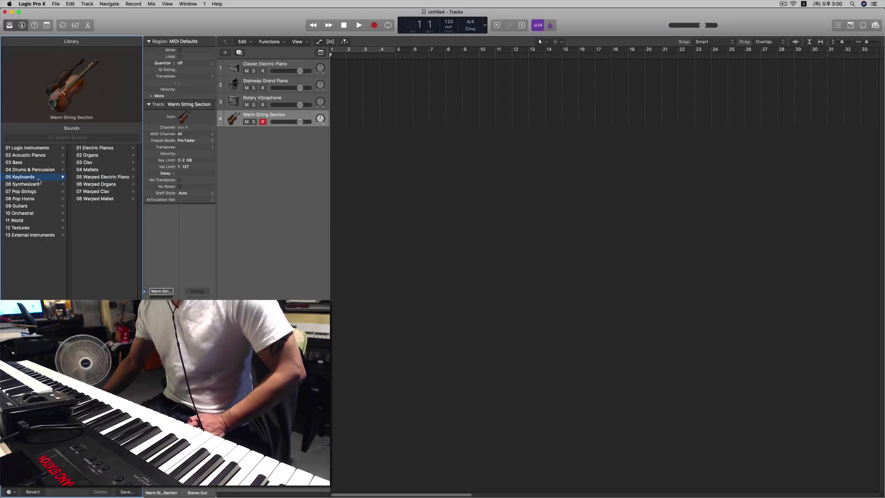
{"action": "left_click", "coordinate": [28, 184]}
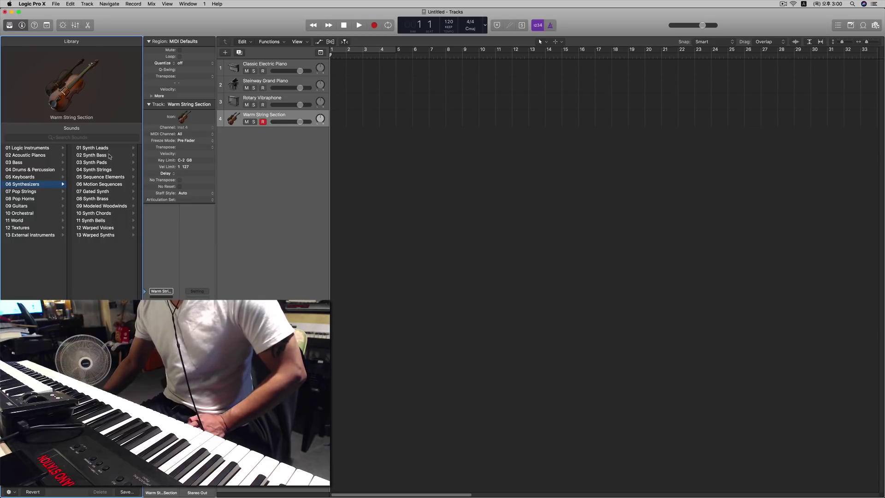
{"action": "left_click", "coordinate": [111, 170]}
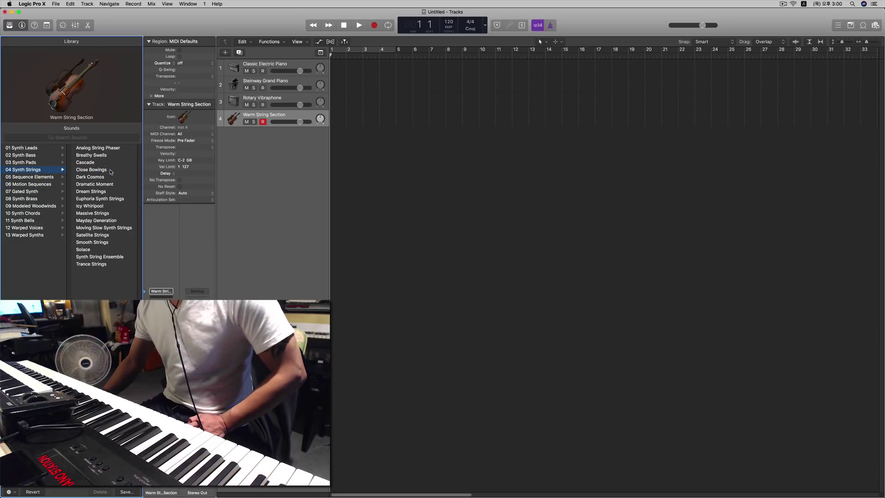
{"action": "left_click", "coordinate": [110, 243]}
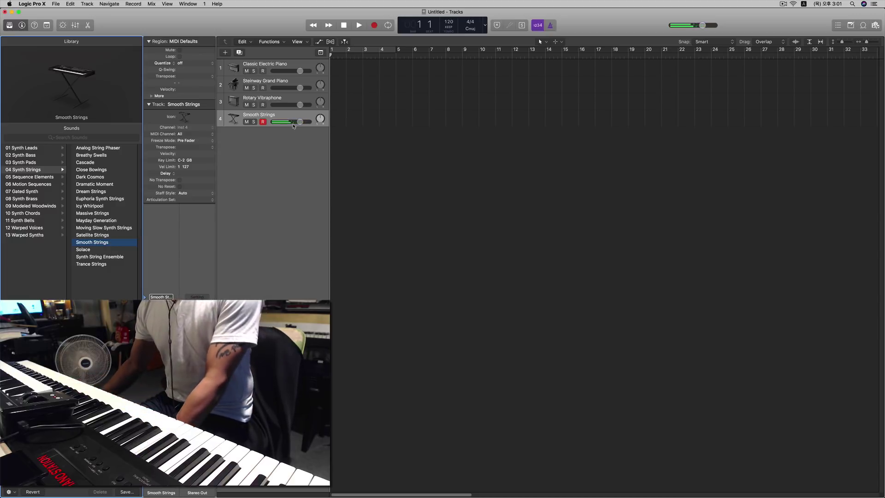
Step: Select the Classic Electric Piano track, open its Vintage Electric Piano instrument and move the plug-in window over the empty arrangement area
{"action": "left_click", "coordinate": [263, 71]}
{"action": "left_click", "coordinate": [262, 88]}
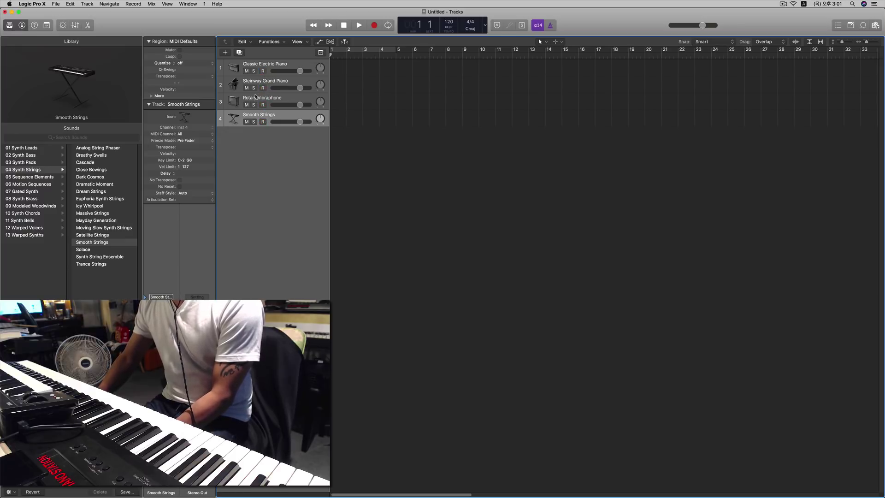
{"action": "left_click", "coordinate": [259, 66]}
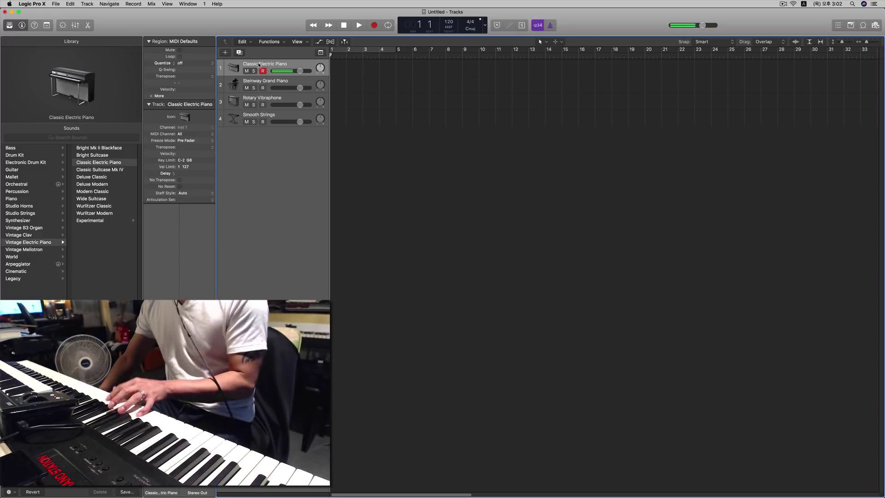
{"action": "left_click", "coordinate": [71, 88]}
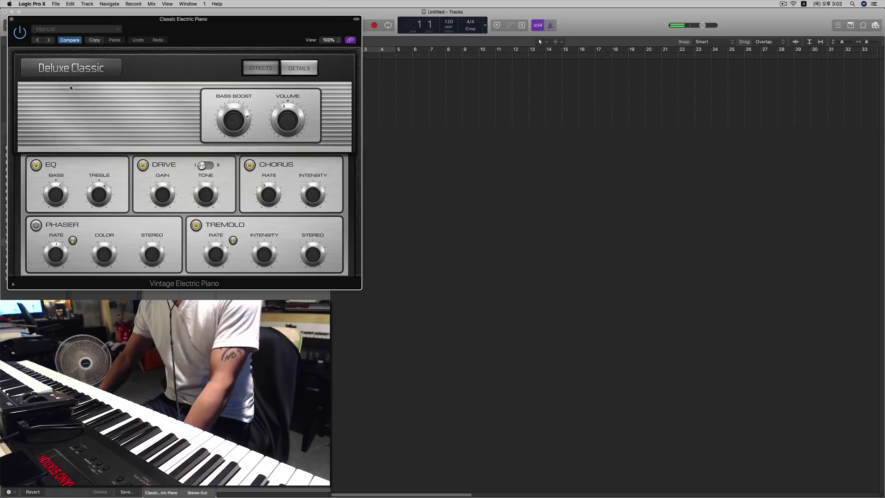
{"action": "left_click_drag", "start_coordinate": [173, 28], "coordinate": [501, 161]}
{"action": "mouse_move", "coordinate": [540, 405]}
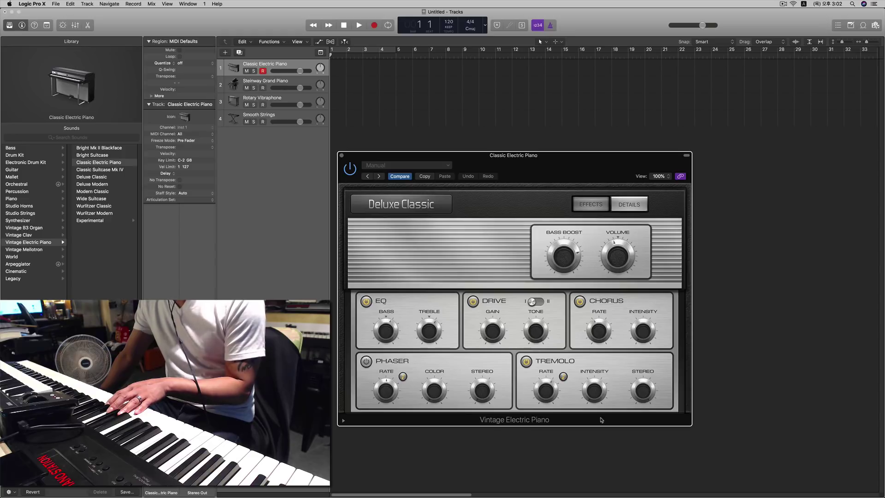
Step: Set the electric piano's tremolo intensity to 79 % and try out different chorus and tremolo rates
{"action": "mouse_move", "coordinate": [594, 396]}
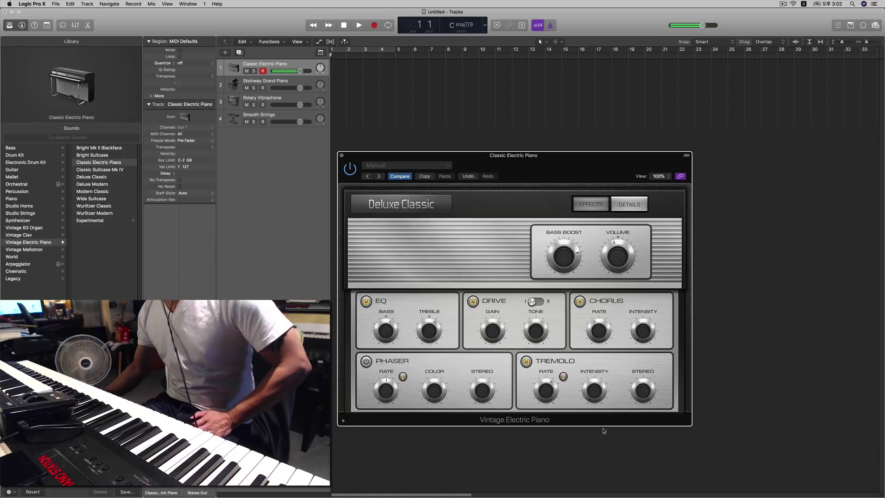
{"action": "left_click_drag", "start_coordinate": [593, 398], "coordinate": [595, 367]}
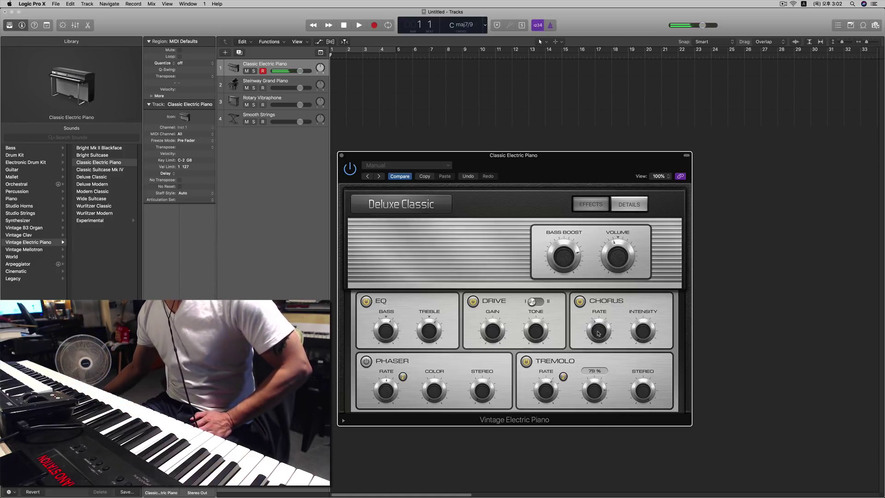
{"action": "left_click_drag", "start_coordinate": [598, 333], "coordinate": [601, 325]}
{"action": "mouse_move", "coordinate": [644, 392]}
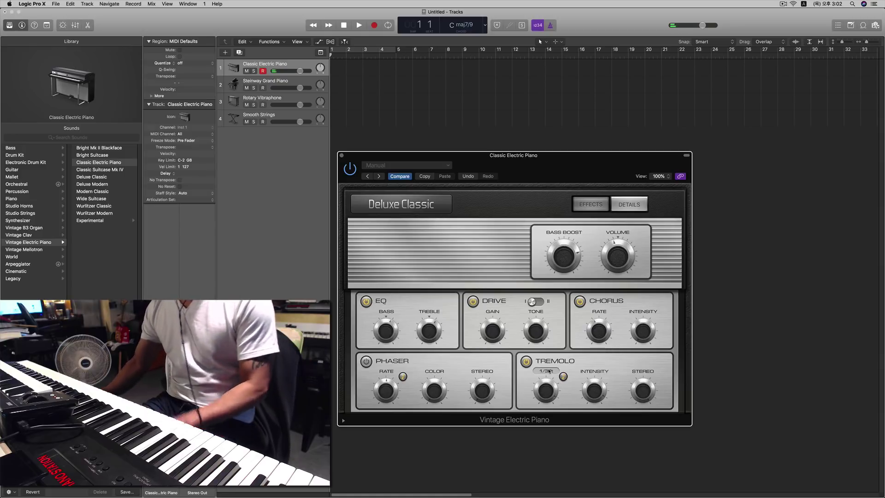
{"action": "mouse_move", "coordinate": [548, 370]}
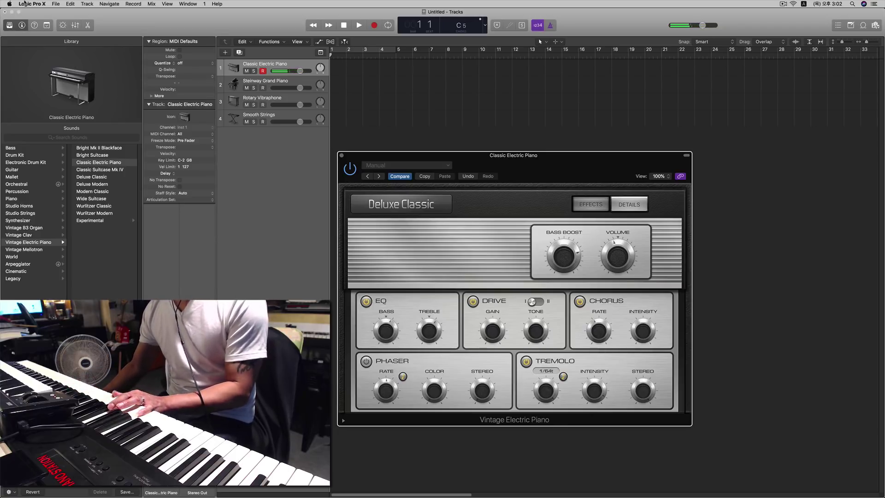
{"action": "mouse_move", "coordinate": [545, 391]}
{"action": "left_mouse_down"}
{"action": "mouse_move", "coordinate": [549, 421]}
{"action": "mouse_move", "coordinate": [546, 390]}
{"action": "left_mouse_up"}
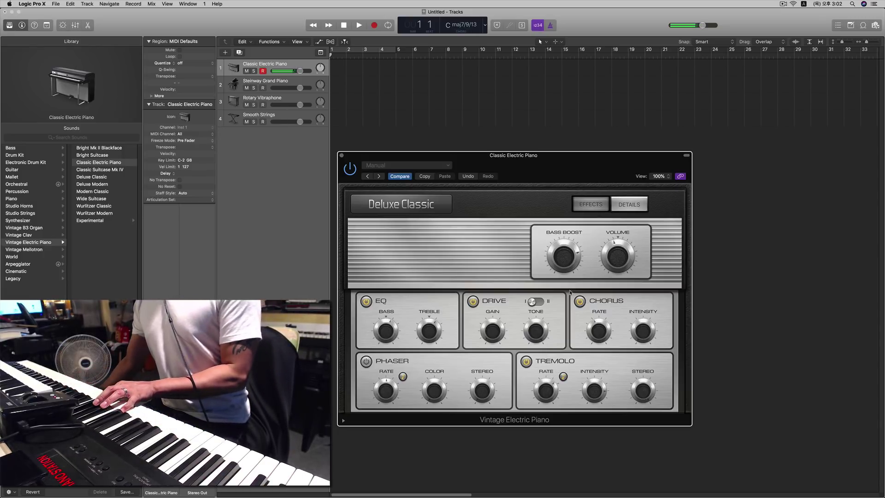
Step: Turn off the electric piano's chorus, lower its Bass Boost to about the middle and close the plug-in window
{"action": "left_click", "coordinate": [579, 301]}
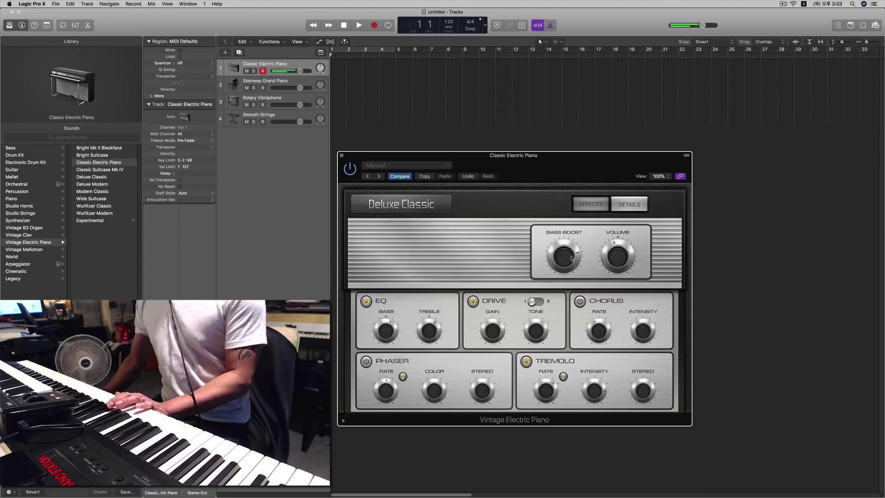
{"action": "left_click_drag", "start_coordinate": [572, 258], "coordinate": [565, 273]}
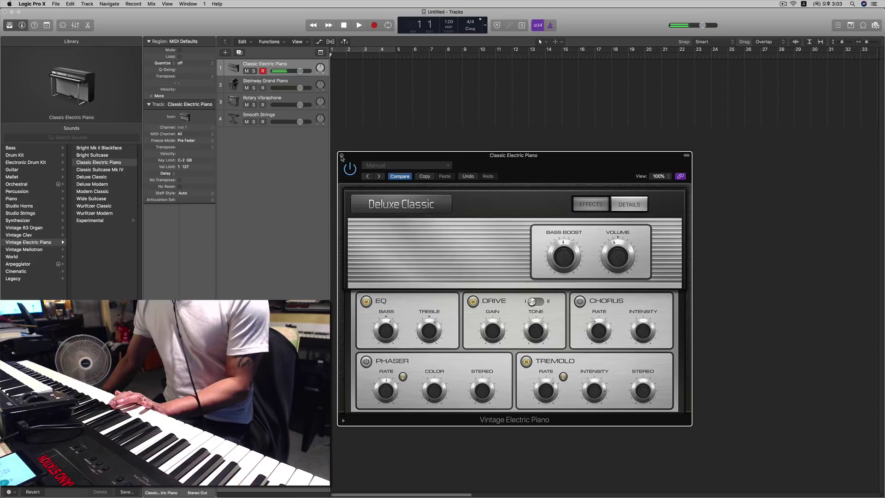
{"action": "left_click", "coordinate": [341, 156]}
Step: Open the Steinway Grand Piano track's EXS24 instrument, turn on its filter and move the plug-in window over the empty arrangement area
{"action": "left_click", "coordinate": [271, 88]}
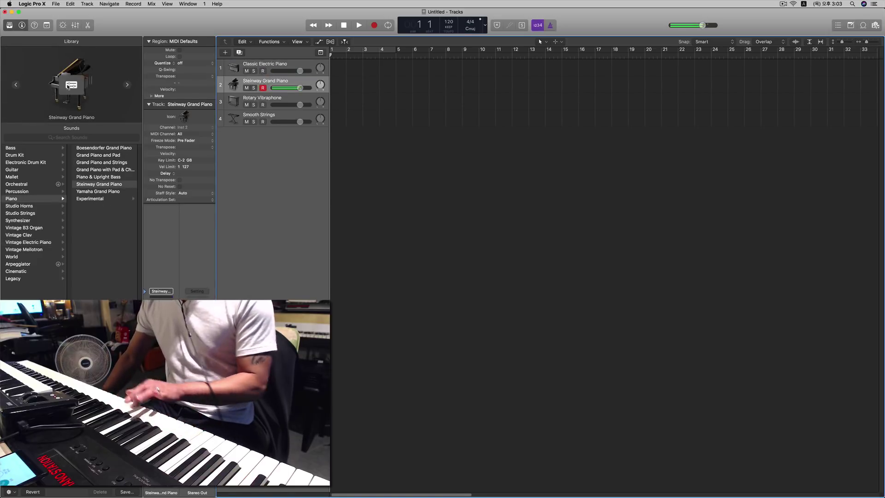
{"action": "left_click", "coordinate": [69, 86]}
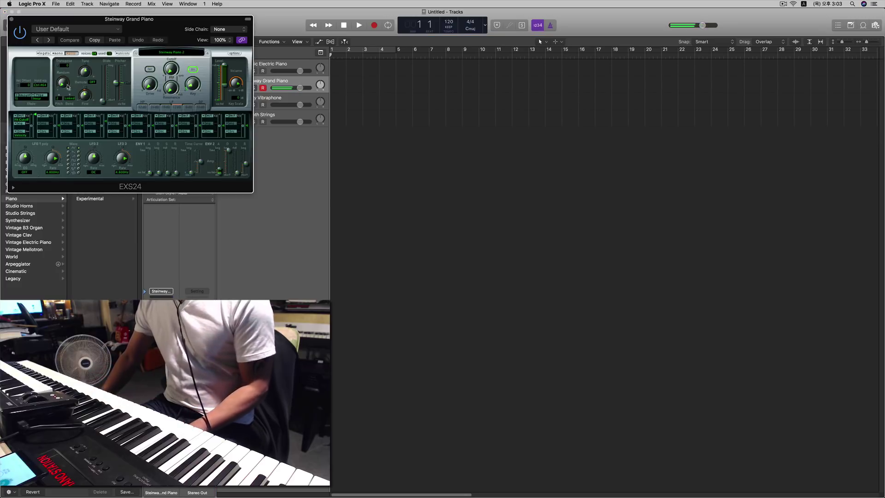
{"action": "left_click", "coordinate": [150, 70]}
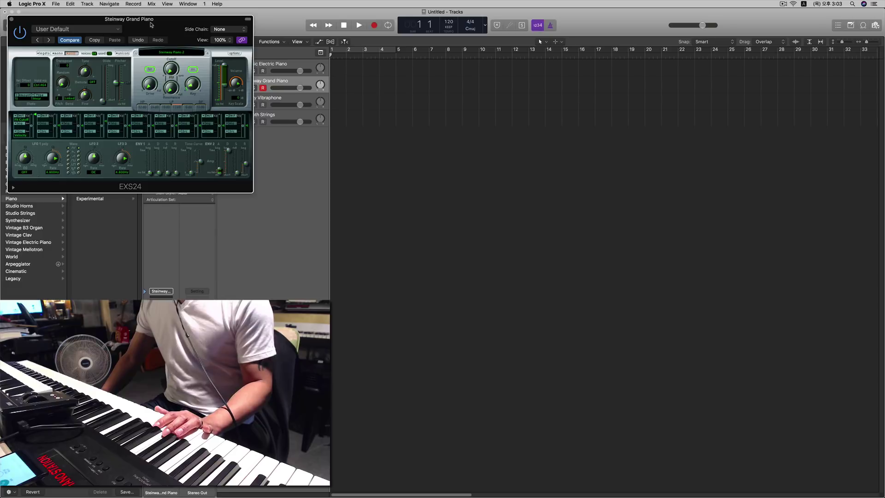
{"action": "left_click_drag", "start_coordinate": [152, 24], "coordinate": [516, 174]}
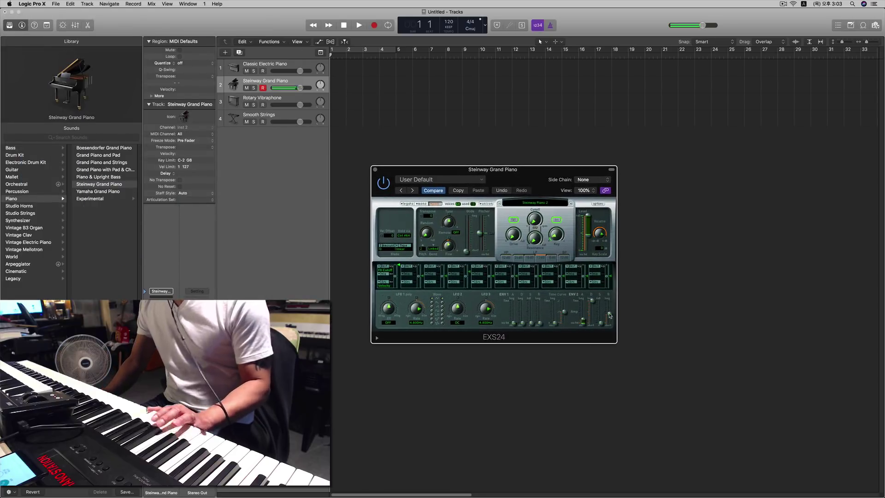
Step: Fine-tune the Env 2 release of the Steinway Grand Piano and close its plug-in window
{"action": "left_click_drag", "start_coordinate": [609, 316], "coordinate": [612, 319]}
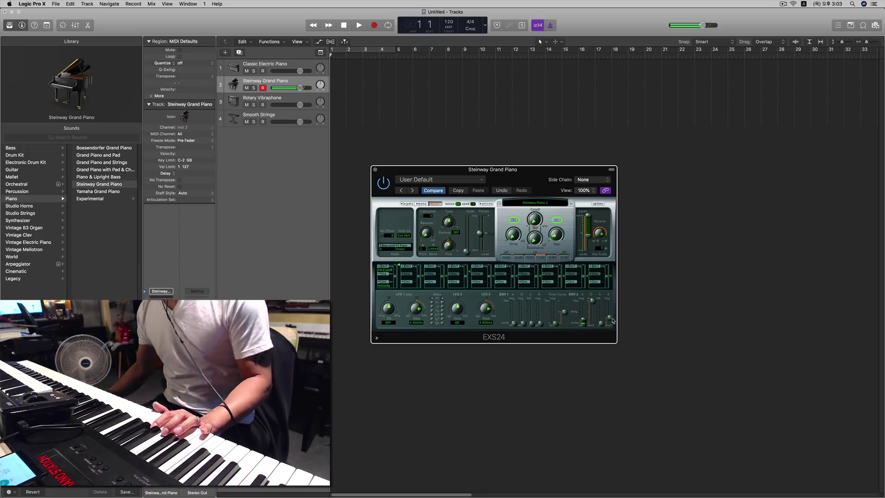
{"action": "left_click_drag", "start_coordinate": [613, 321], "coordinate": [612, 319]}
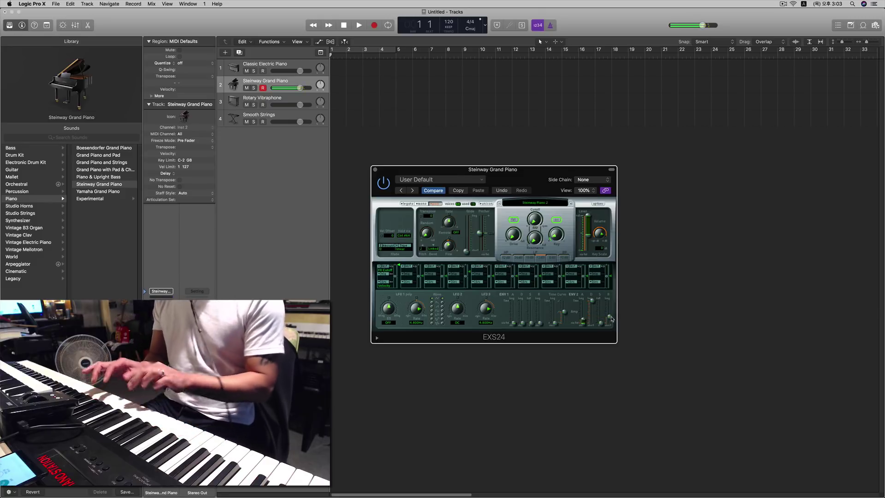
{"action": "left_click_drag", "start_coordinate": [612, 318], "coordinate": [612, 320]}
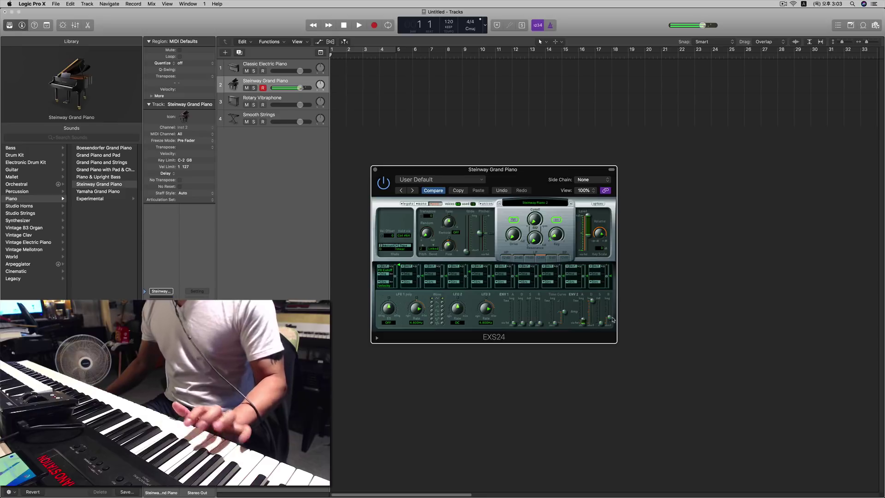
{"action": "left_click", "coordinate": [375, 171]}
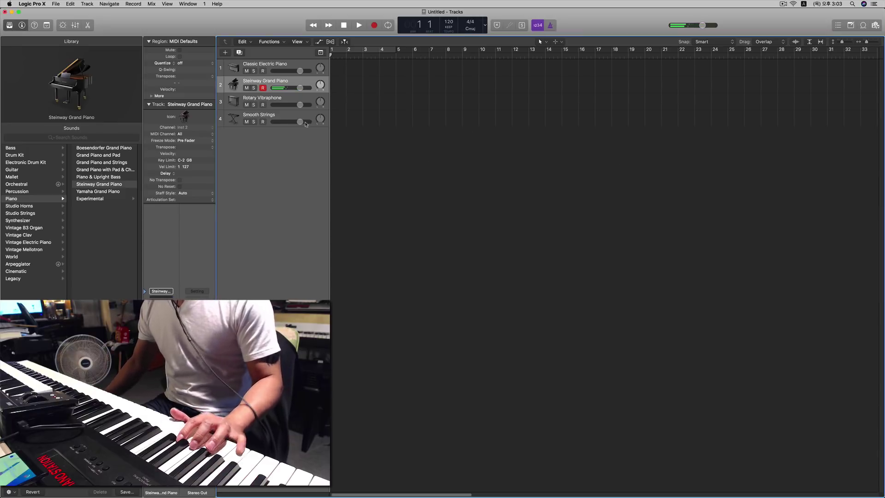
Step: Record-enable the Classic Electric Piano together with the Steinway Grand Piano and lower the Steinway track's volume slightly
{"action": "left_click", "coordinate": [263, 71]}
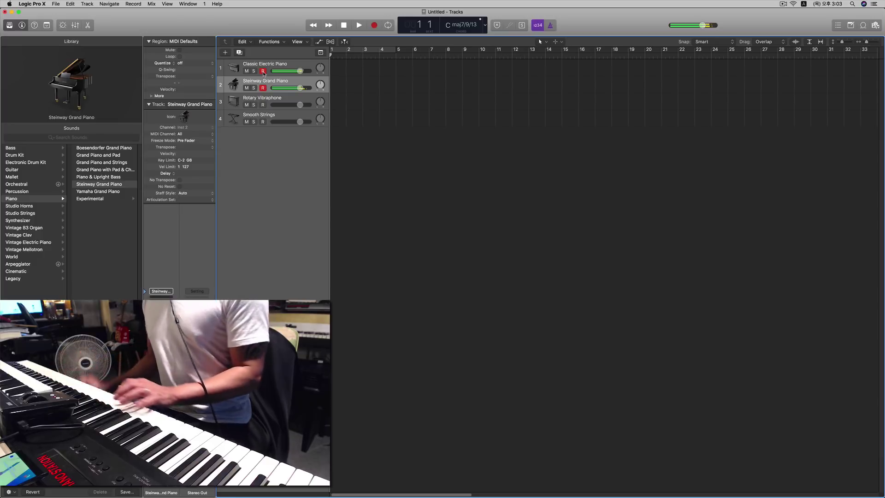
{"action": "left_click_drag", "start_coordinate": [300, 87], "coordinate": [288, 87]}
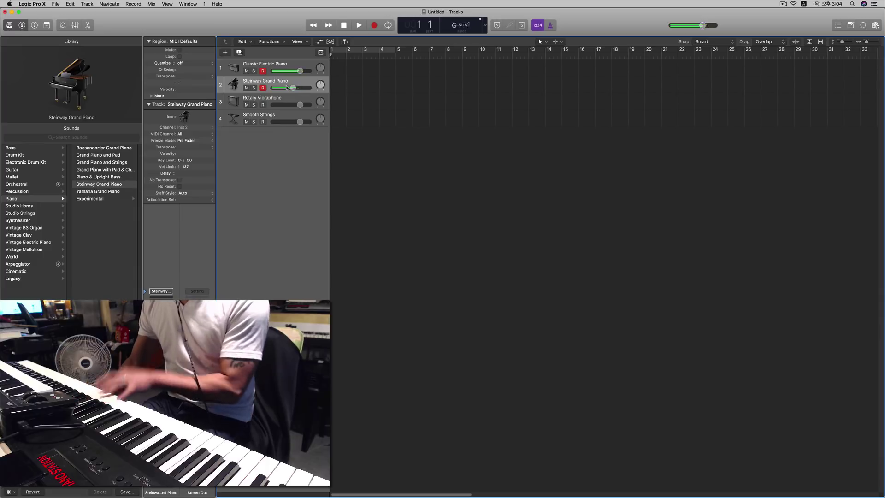
Step: Open the Rotary Vibraphone track's EXS24 instrument over the empty arrangement area and turn on its filter and Fat option
{"action": "left_click", "coordinate": [268, 102]}
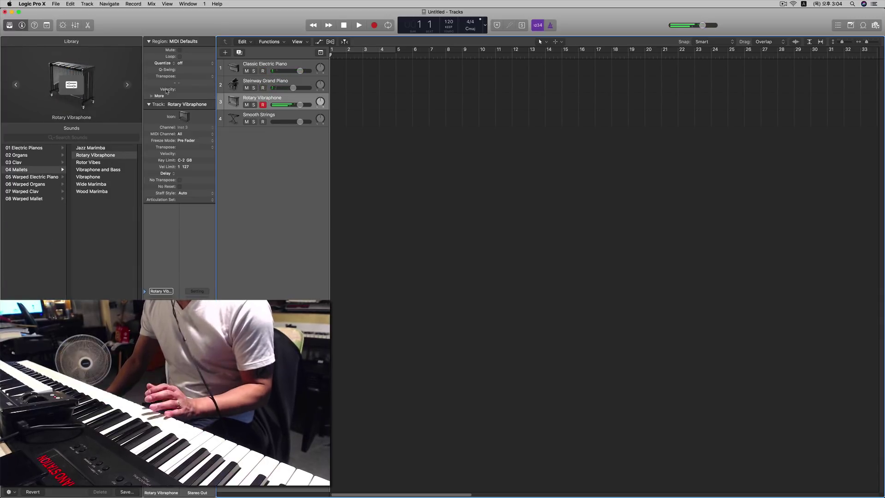
{"action": "left_click", "coordinate": [72, 86]}
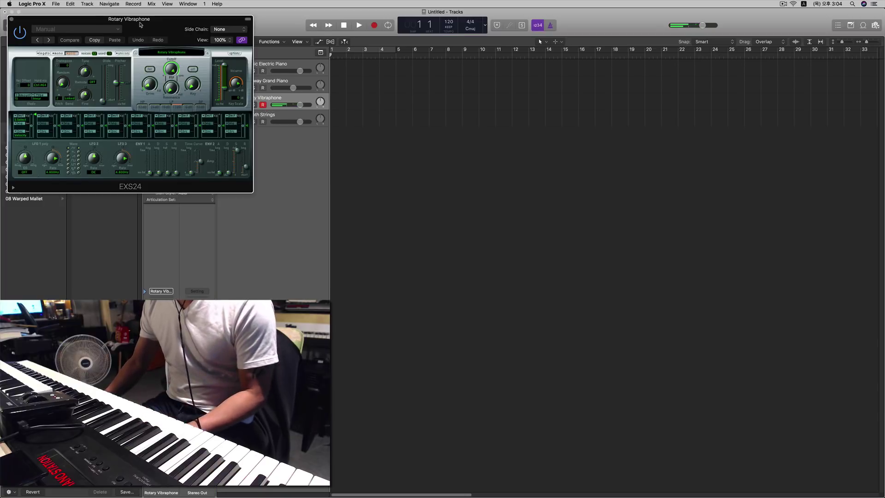
{"action": "left_click_drag", "start_coordinate": [141, 24], "coordinate": [475, 135]}
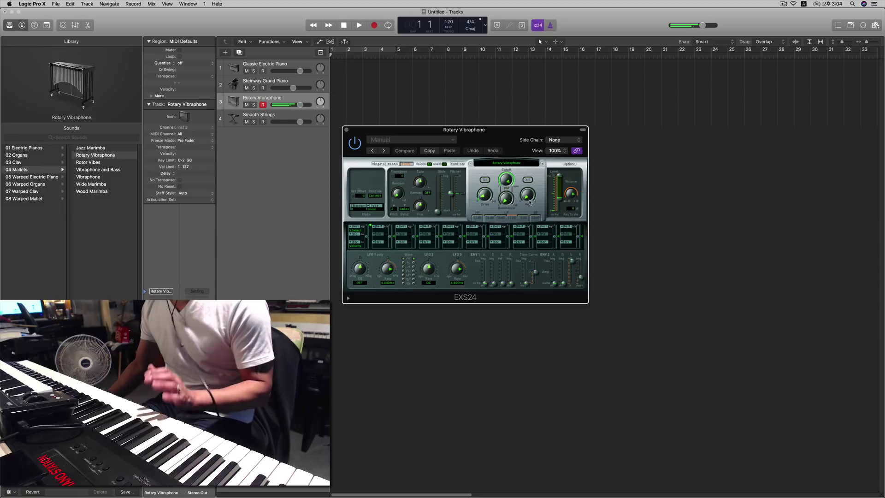
{"action": "left_click", "coordinate": [528, 180]}
{"action": "left_click", "coordinate": [483, 181]}
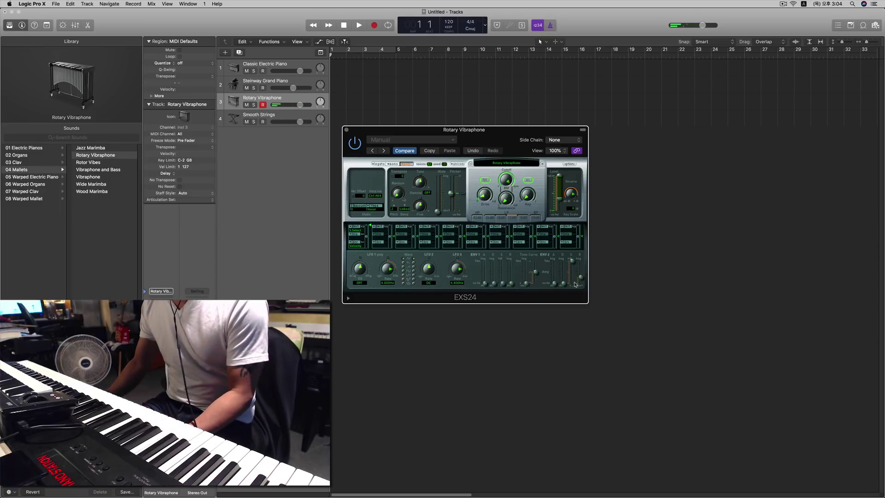
Step: Raise the Env 2 attack of the Rotary Vibraphone slightly and fine-tune its release
{"action": "mouse_move", "coordinate": [583, 281]}
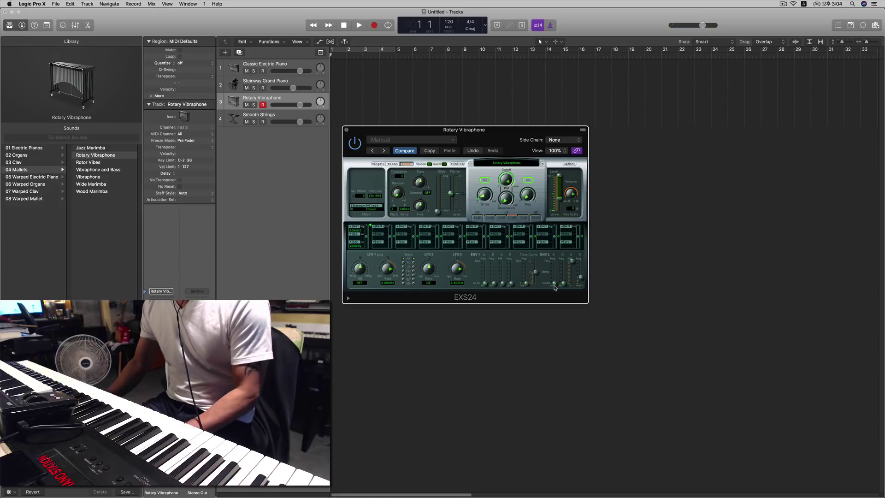
{"action": "left_click_drag", "start_coordinate": [554, 285], "coordinate": [555, 279]}
{"action": "left_click", "coordinate": [582, 281]}
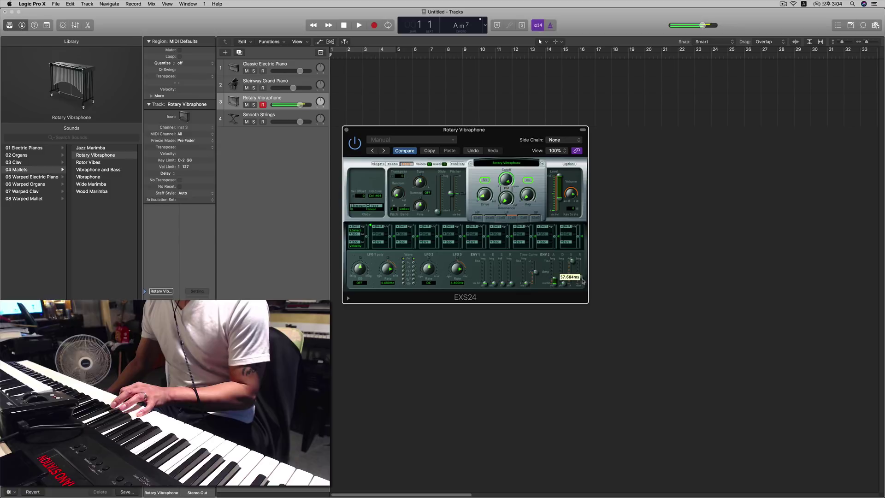
{"action": "left_click_drag", "start_coordinate": [582, 281], "coordinate": [582, 280]}
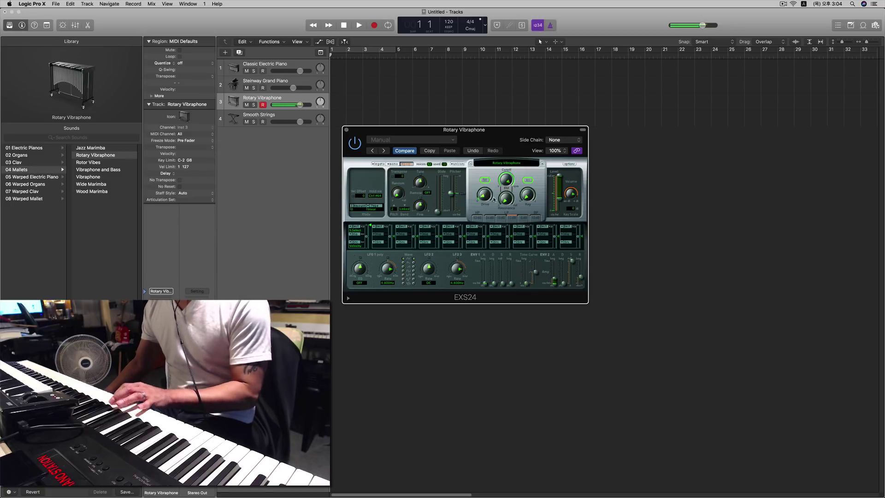
Step: Lower the Rotary Vibraphone's filter cutoff from its maximum, readjust it by ear and close the plug-in window
{"action": "left_click", "coordinate": [509, 183]}
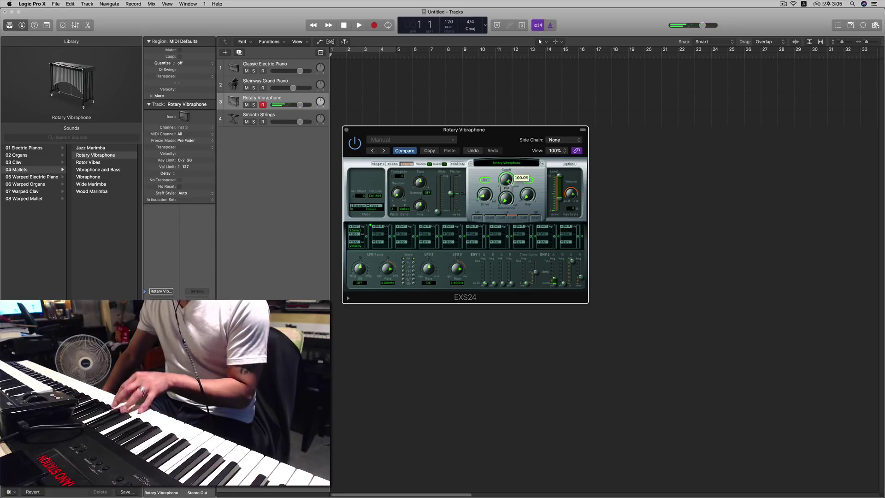
{"action": "left_click_drag", "start_coordinate": [509, 182], "coordinate": [509, 213]}
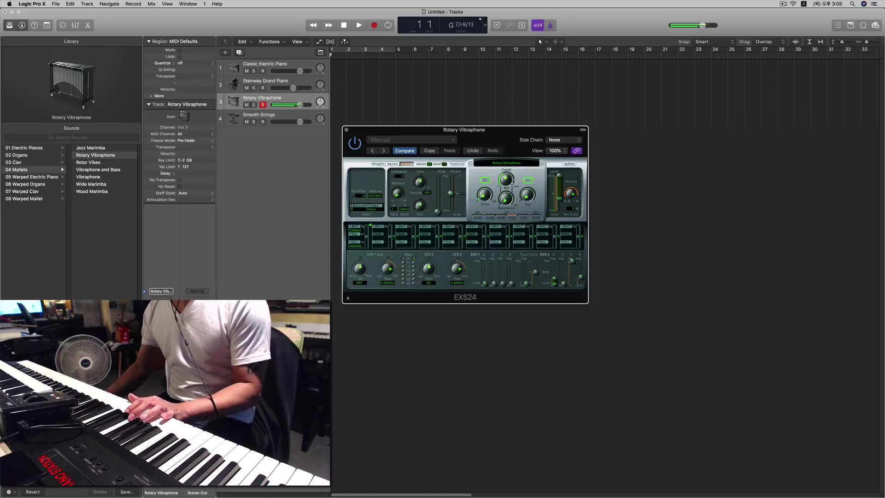
{"action": "left_click_drag", "start_coordinate": [513, 181], "coordinate": [506, 171]}
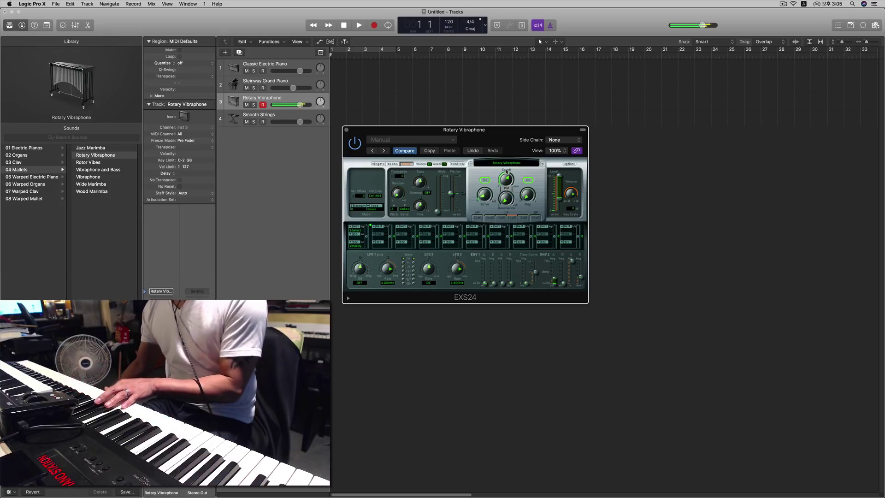
{"action": "mouse_move", "coordinate": [507, 174]}
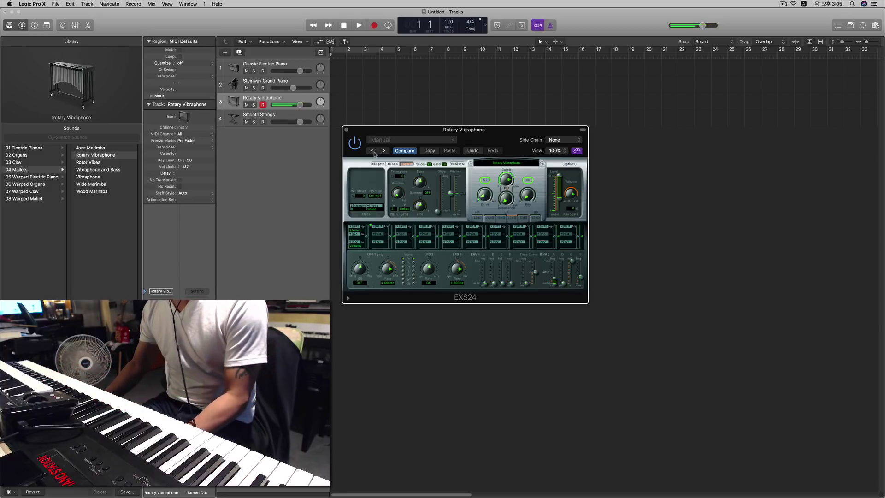
{"action": "left_click", "coordinate": [347, 130]}
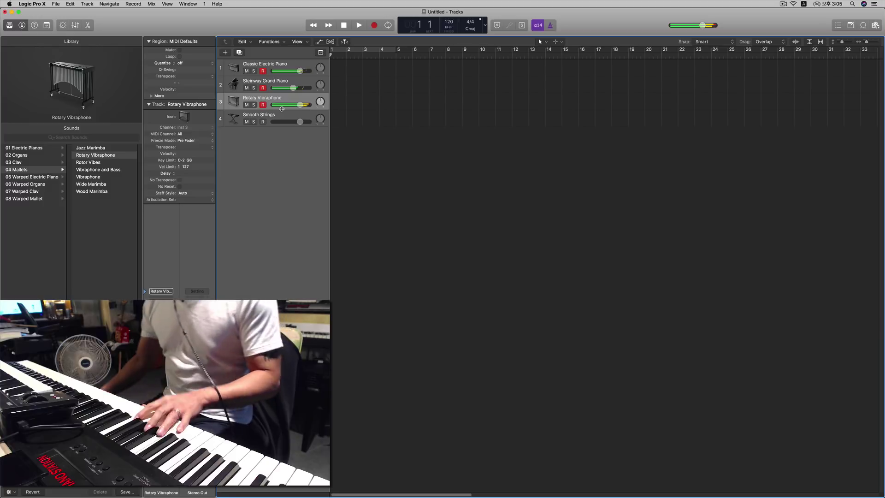
Step: Open the Smooth Strings track's EXS24 instrument and move its plug-in window over the empty arrangement area
{"action": "left_click", "coordinate": [266, 117]}
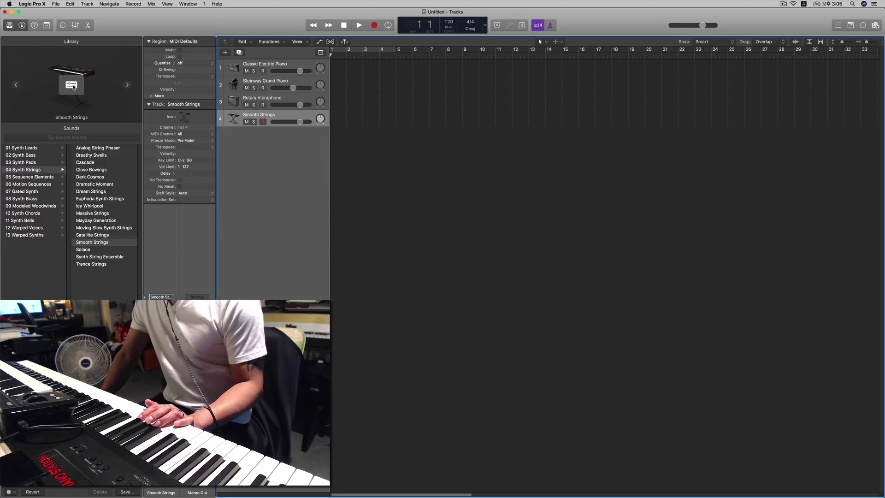
{"action": "left_click", "coordinate": [73, 87]}
{"action": "left_click_drag", "start_coordinate": [132, 22], "coordinate": [571, 176]}
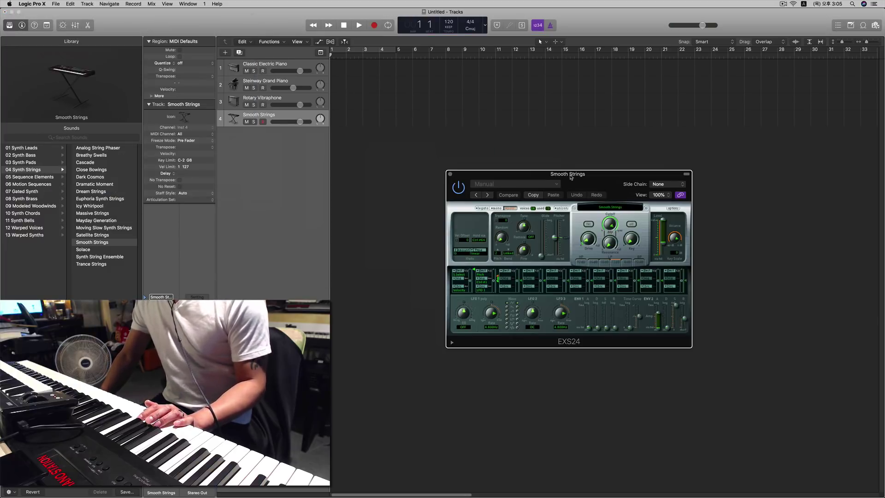
Step: Turn on the filter and Fat option of the Smooth Strings, adjust the Env 2 release and close the plug-in window
{"action": "left_click", "coordinate": [589, 224]}
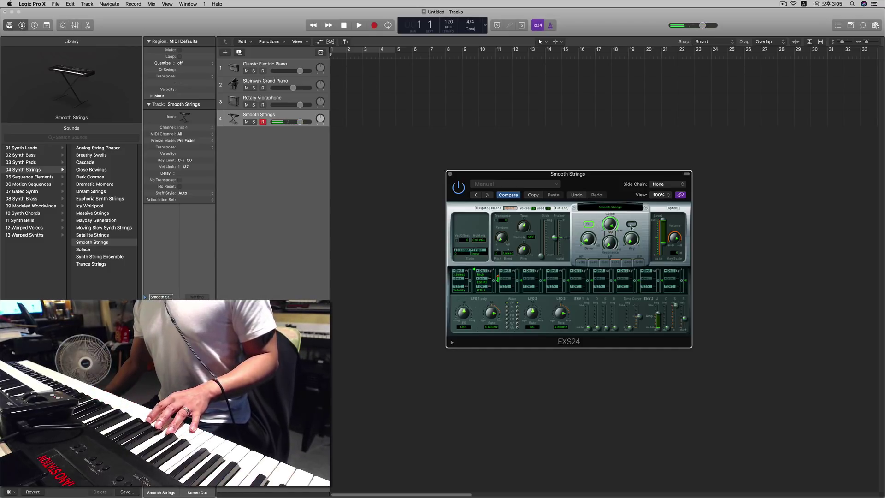
{"action": "left_click", "coordinate": [631, 224]}
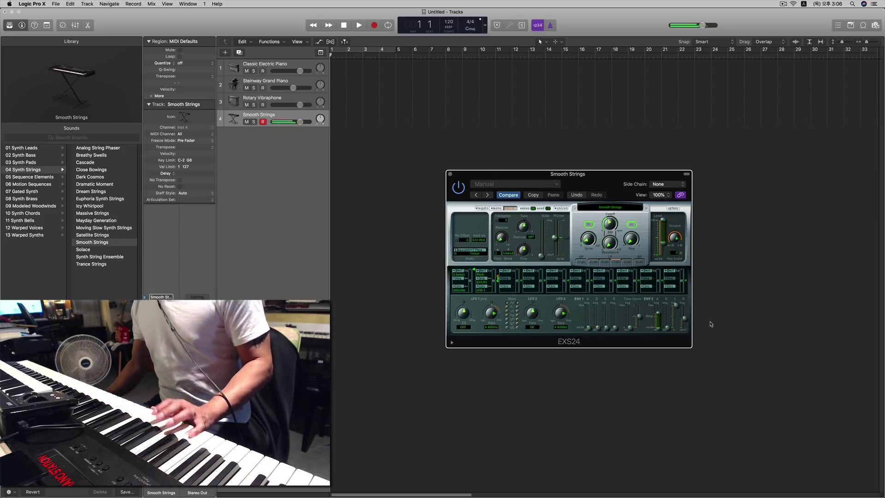
{"action": "left_click", "coordinate": [685, 321]}
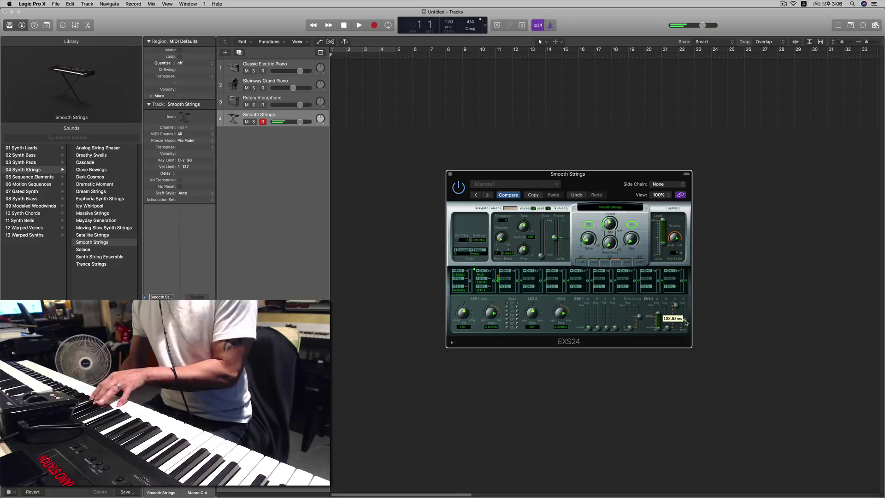
{"action": "left_click", "coordinate": [451, 174]}
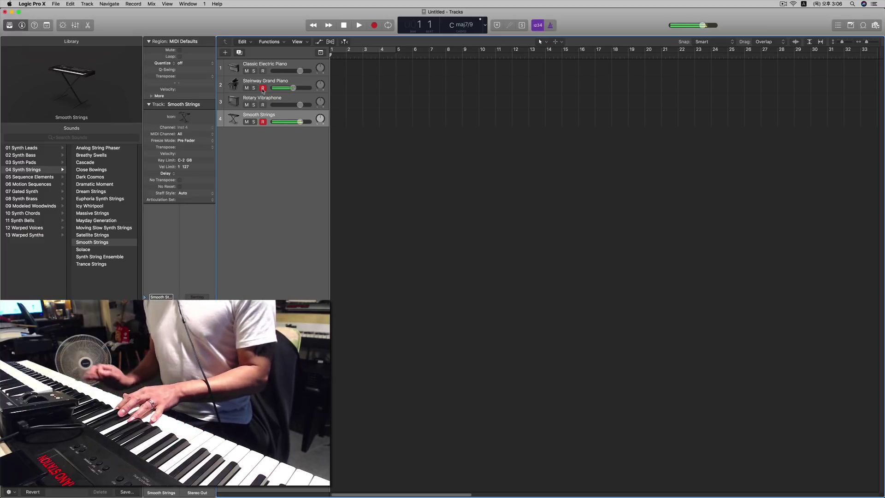
Step: Lower the Smooth Strings volume and add a Channel EQ low cut just below 200 Hz, closing the EQ window
{"action": "left_click_drag", "start_coordinate": [303, 123], "coordinate": [300, 124]}
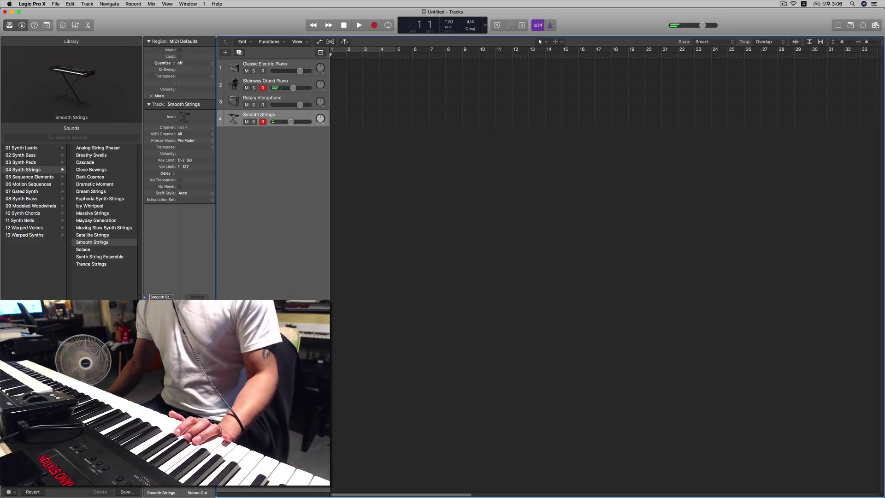
{"action": "left_click", "coordinate": [162, 306]}
{"action": "left_click_drag", "start_coordinate": [162, 27], "coordinate": [544, 148]}
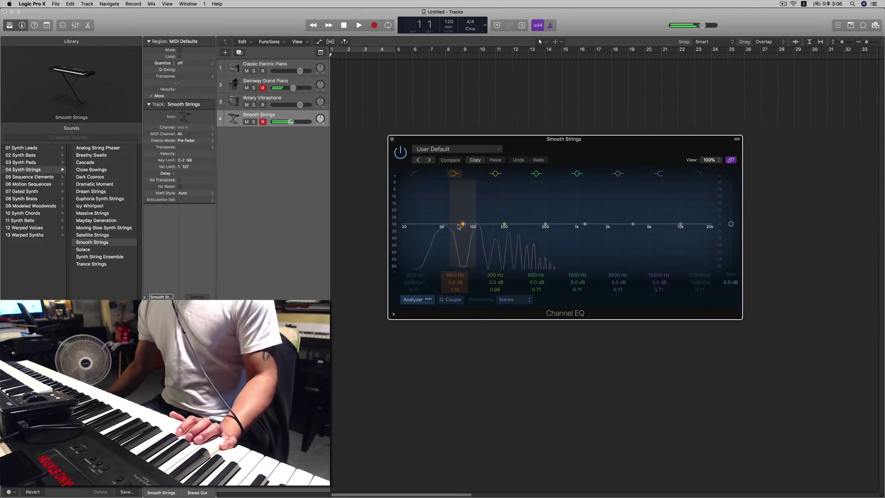
{"action": "left_click", "coordinate": [418, 229]}
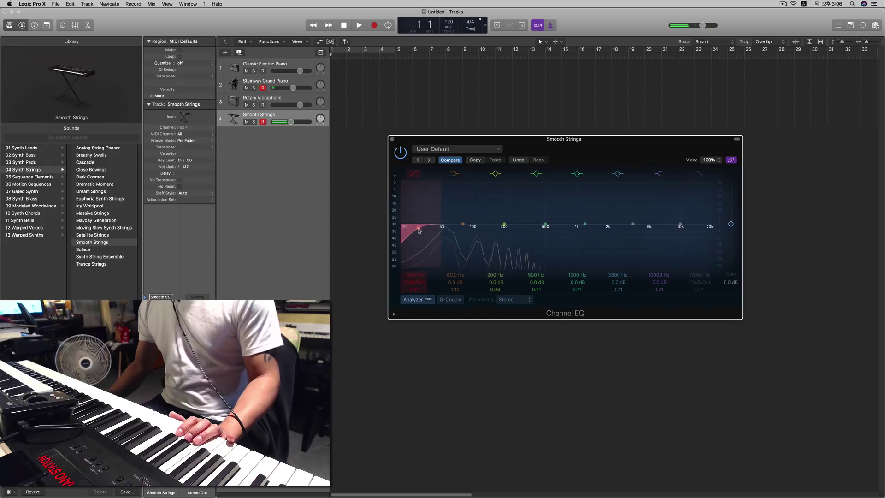
{"action": "left_click_drag", "start_coordinate": [419, 230], "coordinate": [504, 230]}
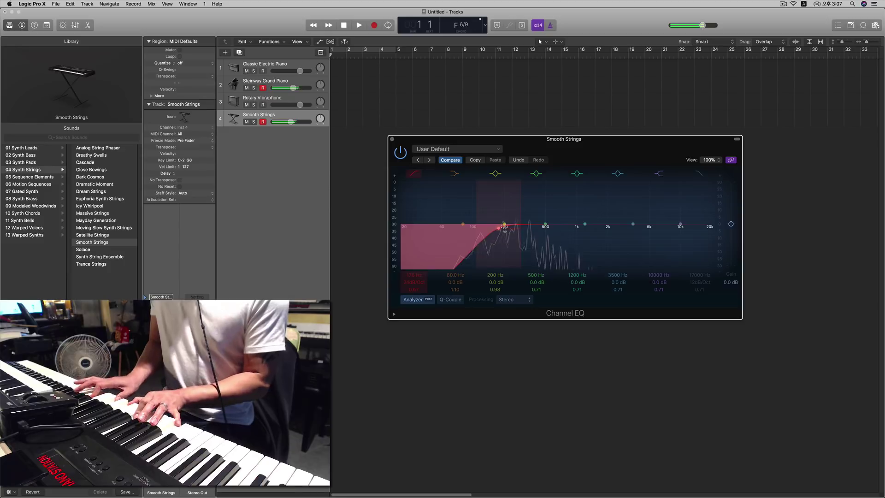
{"action": "left_click", "coordinate": [392, 139]}
Step: Open the Steinway Grand Piano's Channel EQ over the empty arrangement area and set its low cut to 98 Hz
{"action": "left_click", "coordinate": [273, 85]}
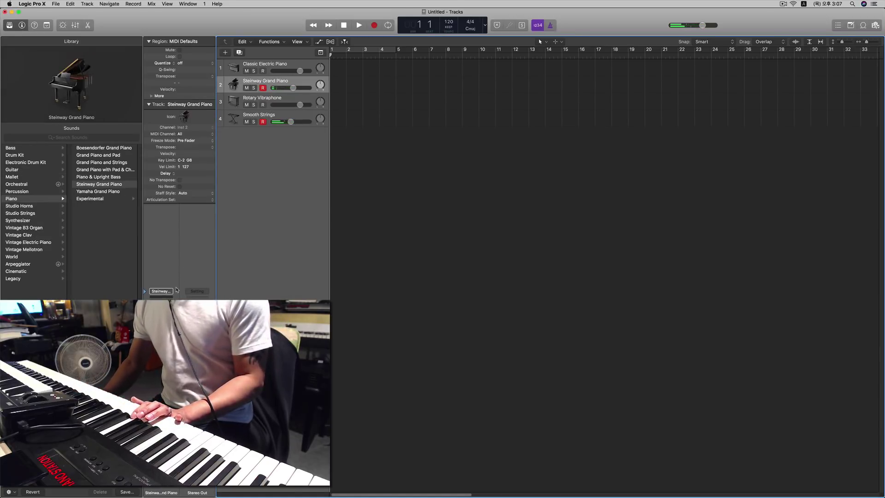
{"action": "key", "text": "v"}
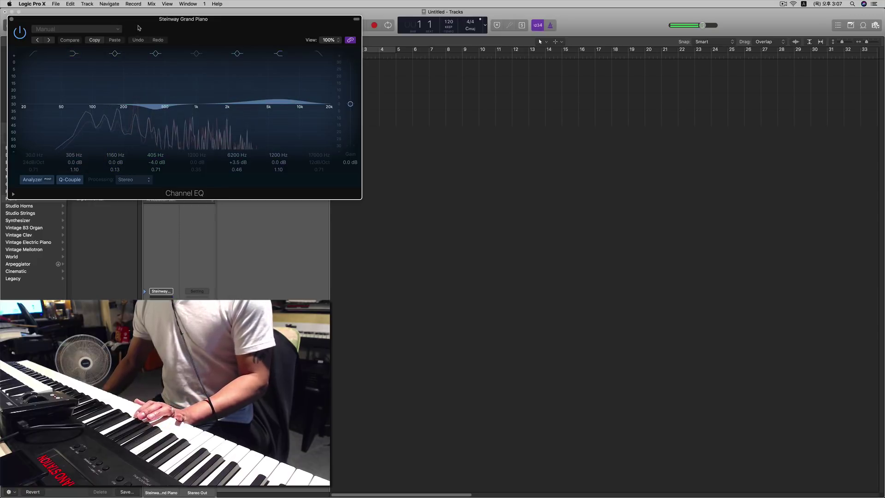
{"action": "left_click_drag", "start_coordinate": [142, 23], "coordinate": [530, 158]}
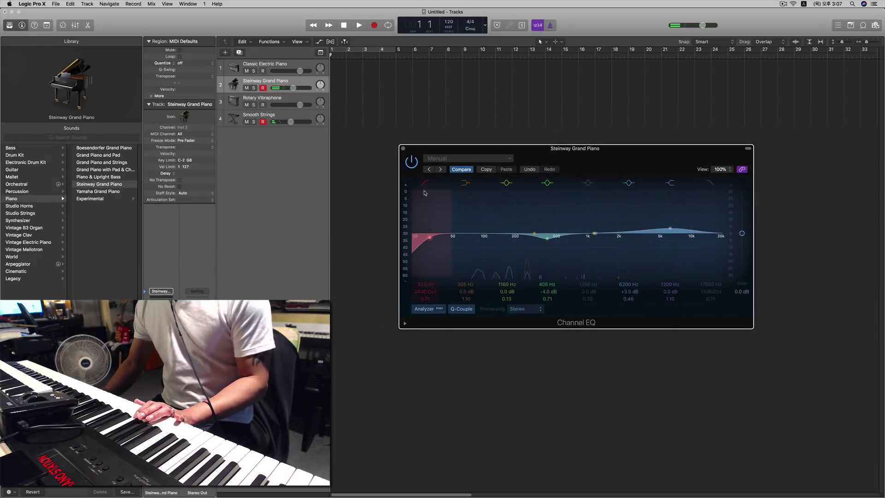
{"action": "left_click_drag", "start_coordinate": [427, 241], "coordinate": [483, 236]}
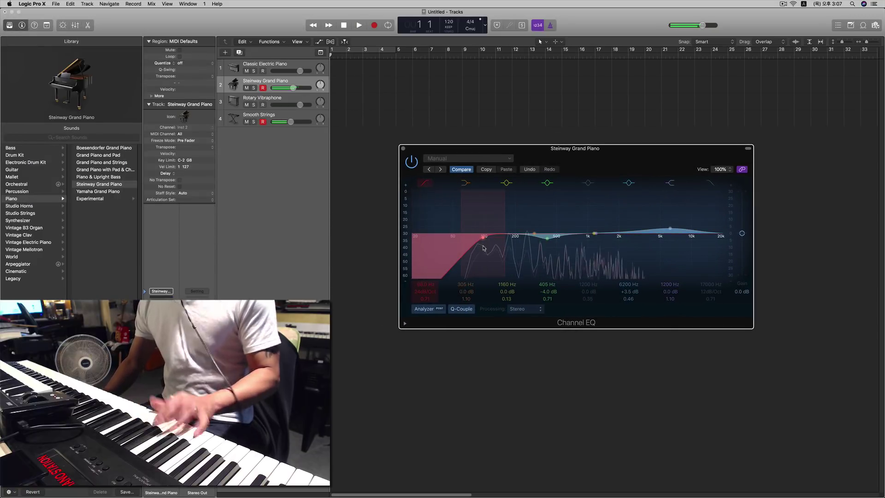
Step: Turn on the piano's high-cut filter and sweep it through the mids with a strong resonance peak, with Smooth Strings disarmed
{"action": "left_click", "coordinate": [711, 184]}
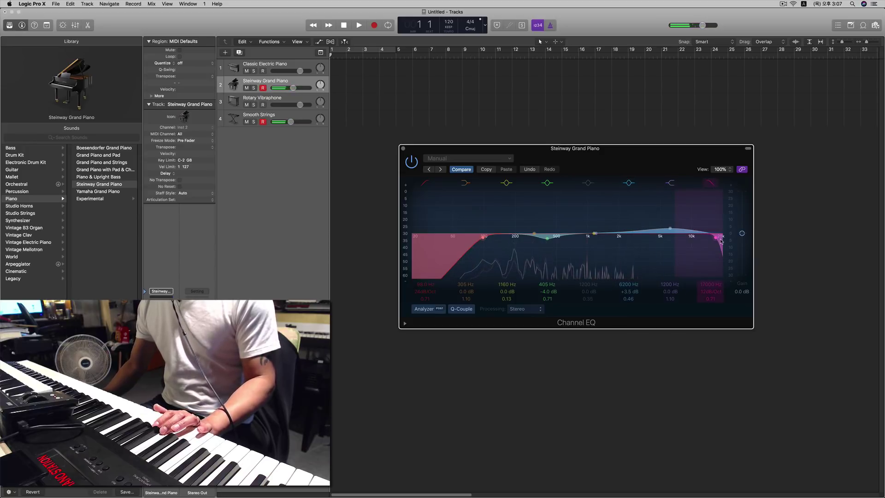
{"action": "left_click_drag", "start_coordinate": [722, 241], "coordinate": [673, 255]}
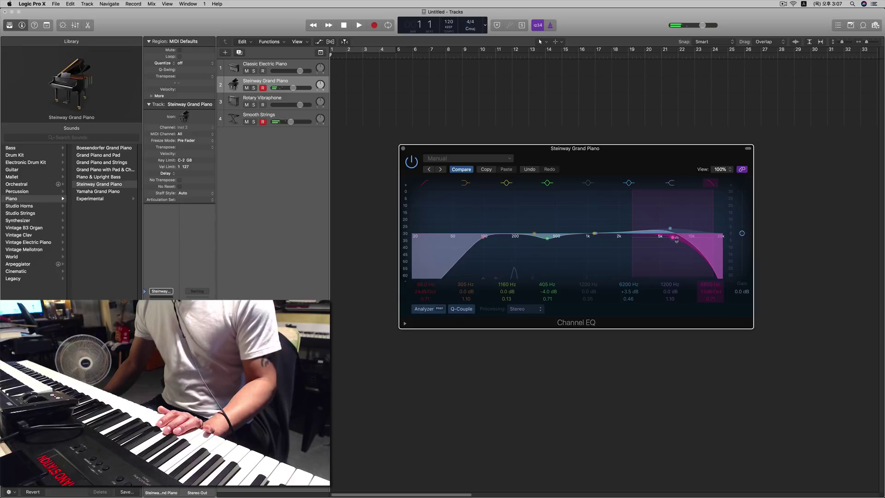
{"action": "left_click_drag", "start_coordinate": [680, 239], "coordinate": [564, 192]}
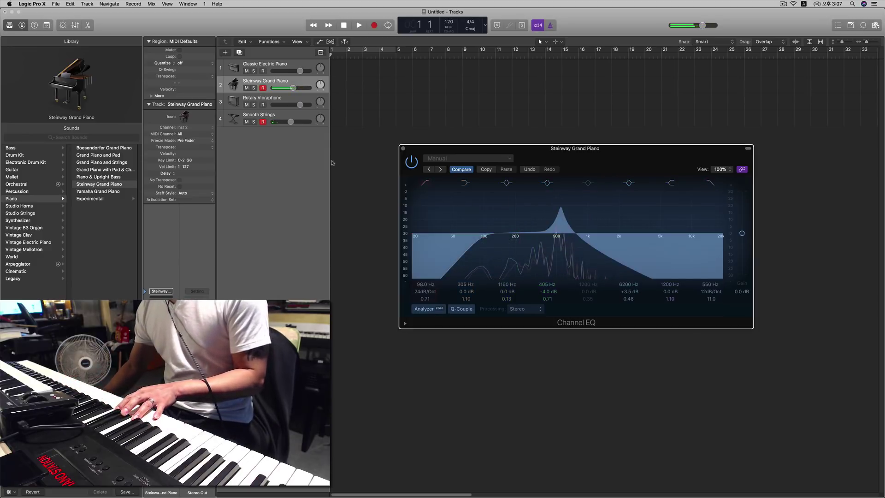
{"action": "left_click", "coordinate": [264, 121]}
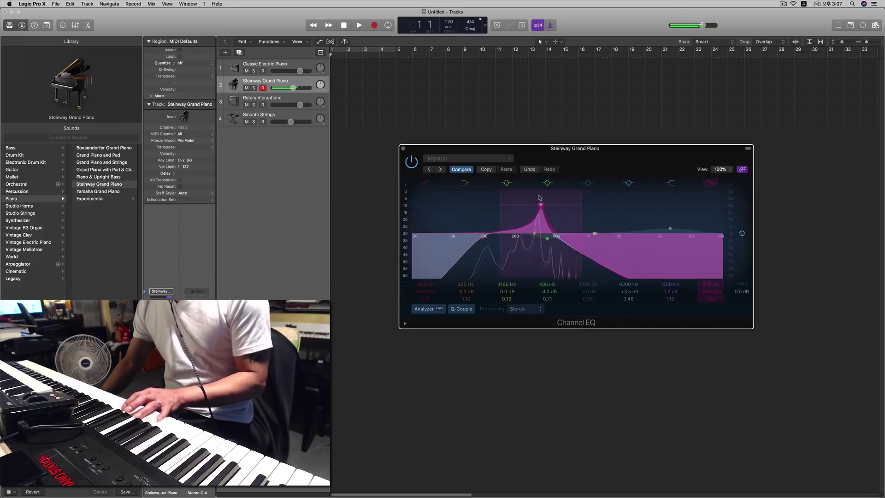
{"action": "left_click_drag", "start_coordinate": [568, 192], "coordinate": [627, 197]}
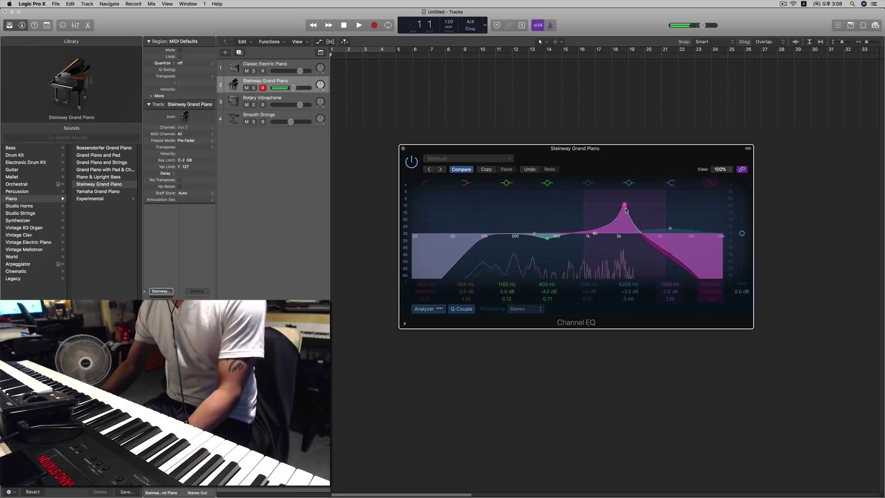
Step: Settle the piano's high cut at 3150 Hz with a Q of 0.54, boost the low shelf 4.0 dB at 360 Hz and close the EQ
{"action": "left_click_drag", "start_coordinate": [626, 206], "coordinate": [625, 247]}
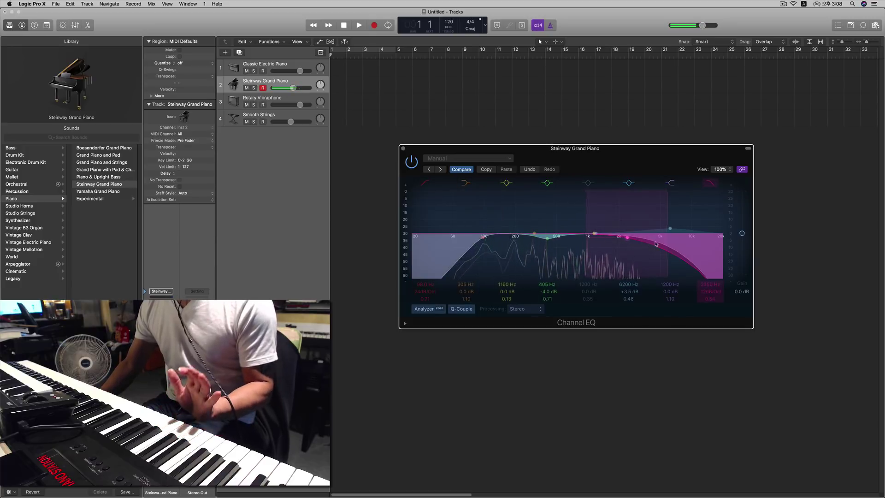
{"action": "left_click_drag", "start_coordinate": [534, 233], "coordinate": [544, 229]}
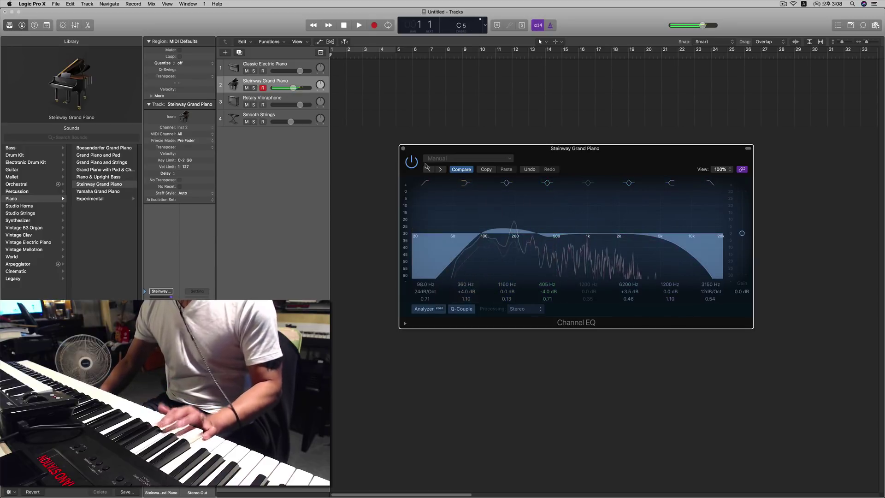
{"action": "left_click", "coordinate": [403, 148]}
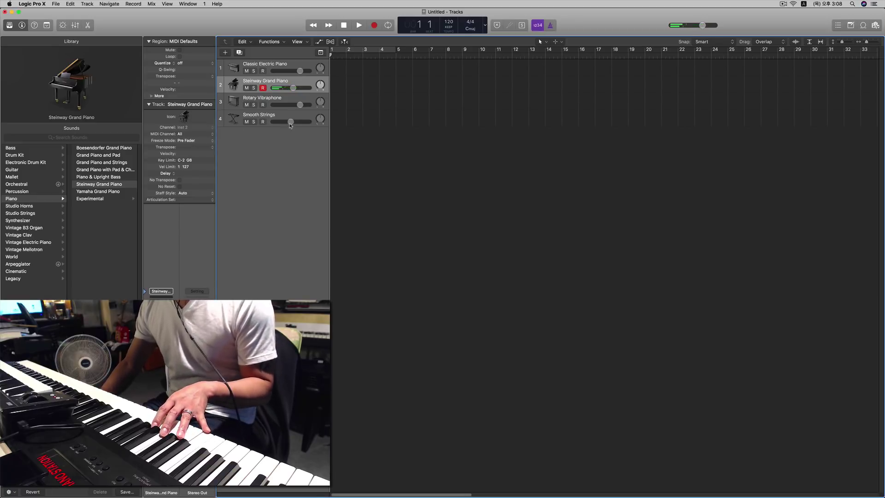
Step: Lower the Smooth Strings volume slightly and record-enable the Smooth Strings, Classic Electric Piano and Rotary Vibraphone tracks
{"action": "left_click_drag", "start_coordinate": [291, 124], "coordinate": [286, 125]}
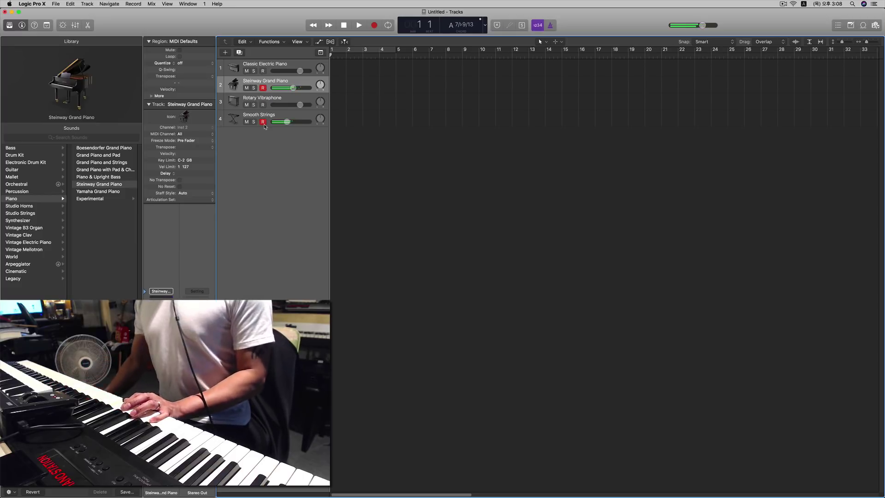
{"action": "left_click", "coordinate": [262, 71]}
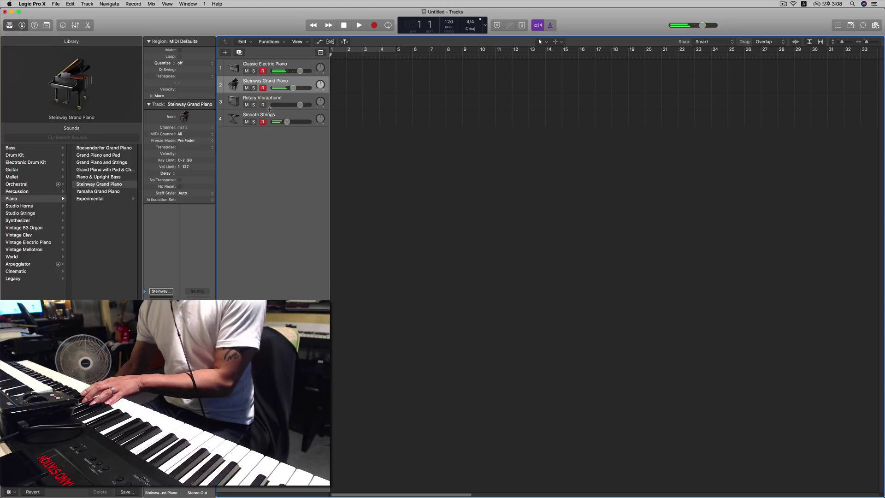
{"action": "left_click", "coordinate": [263, 105]}
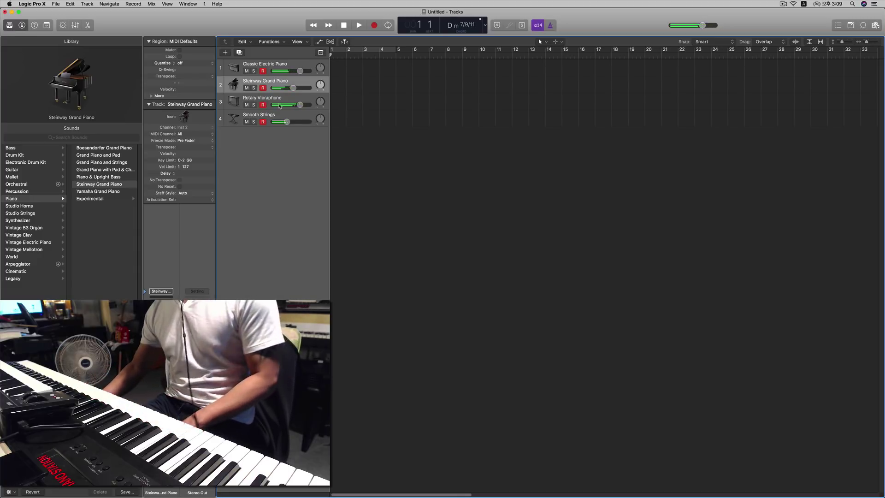
Step: Balance the layers: Rotary Vibraphone and Classic Electric Piano slightly lower, Smooth Strings at -10.2 dB, Steinway Grand Piano slightly louder
{"action": "mouse_move", "coordinate": [291, 106]}
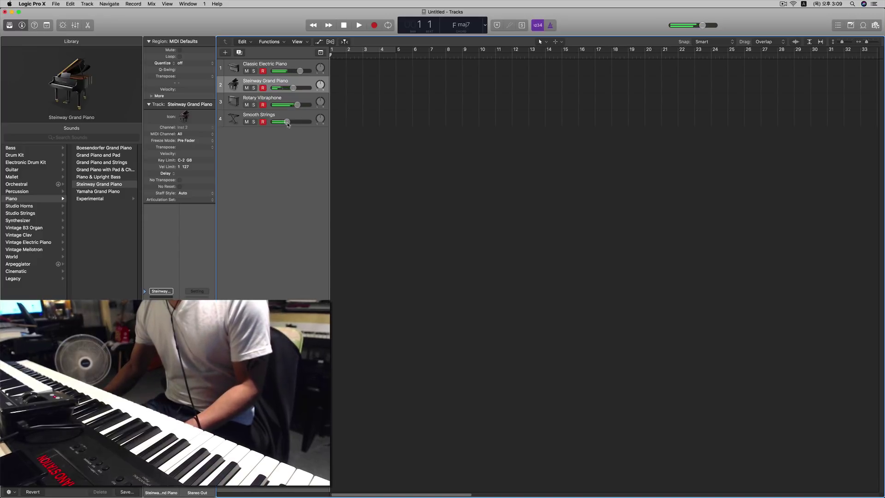
{"action": "mouse_move", "coordinate": [287, 122]}
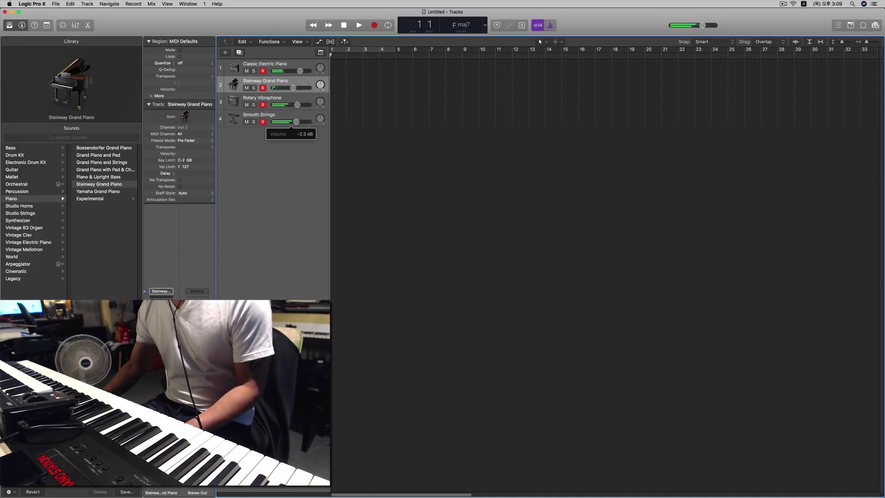
{"action": "left_click_drag", "start_coordinate": [288, 121], "coordinate": [287, 121]}
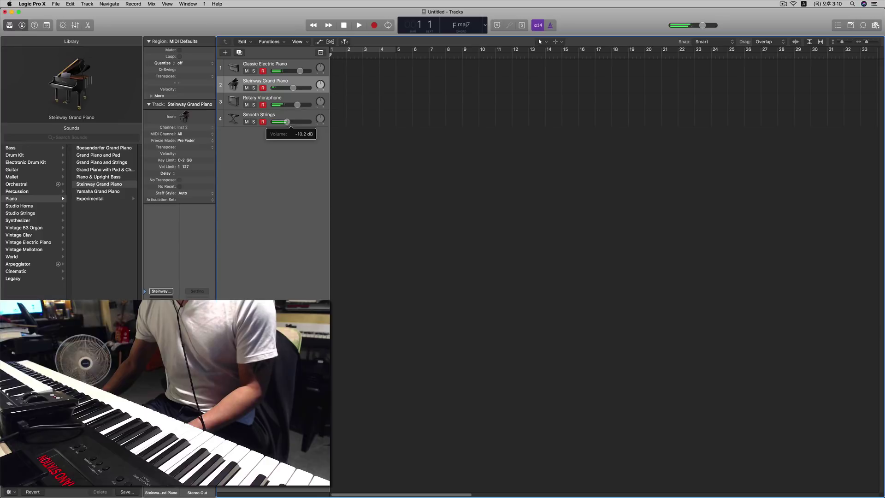
{"action": "left_click_drag", "start_coordinate": [296, 91], "coordinate": [292, 74]}
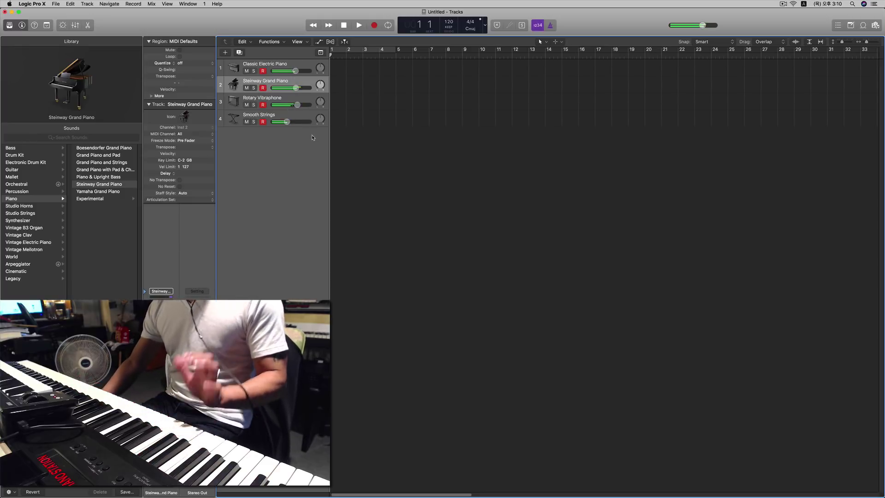
Step: Open the Steinway Grand Piano's EXS24 instrument, adjust the Env 2 release slightly and close the plug-in window
{"action": "left_click", "coordinate": [70, 86]}
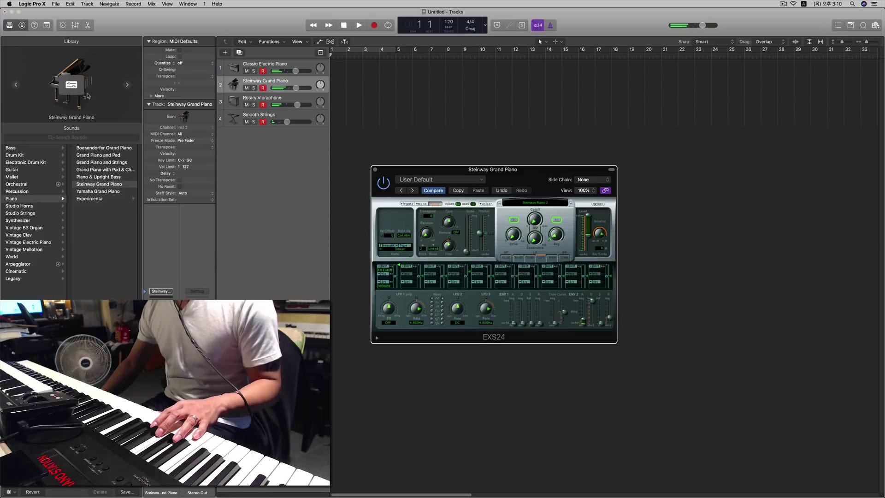
{"action": "mouse_move", "coordinate": [612, 320]}
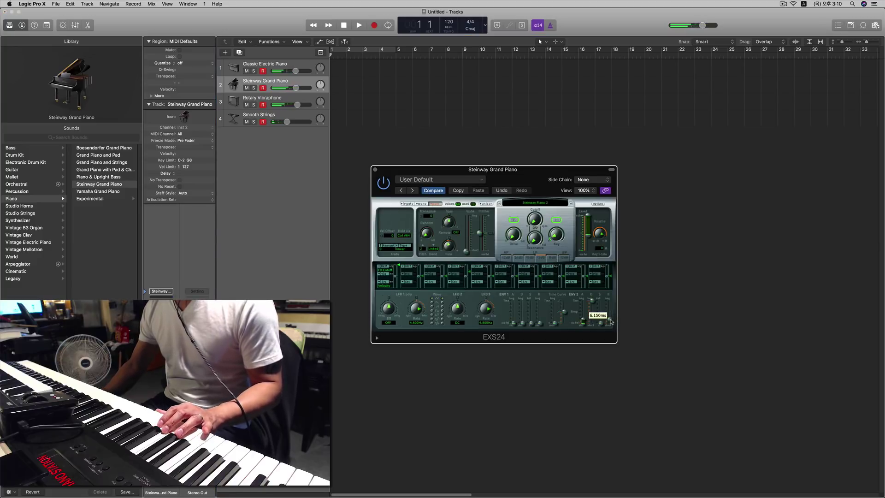
{"action": "left_click_drag", "start_coordinate": [609, 321], "coordinate": [612, 320]}
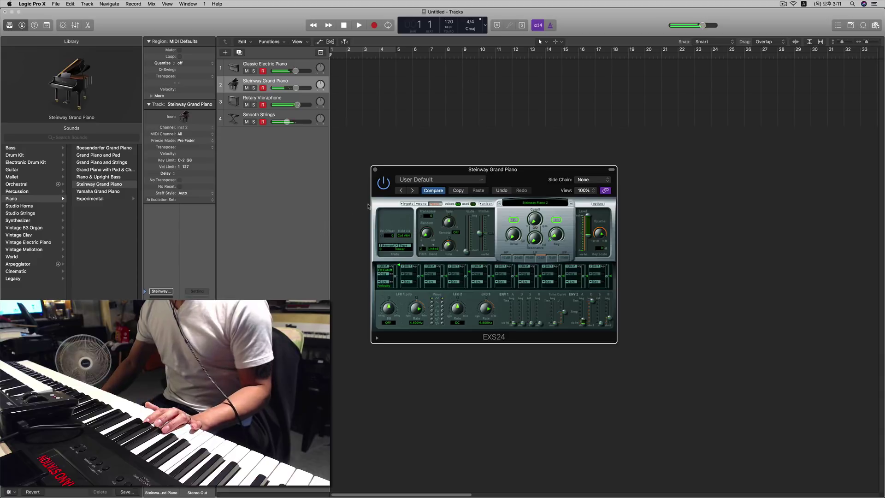
{"action": "left_click", "coordinate": [375, 169]}
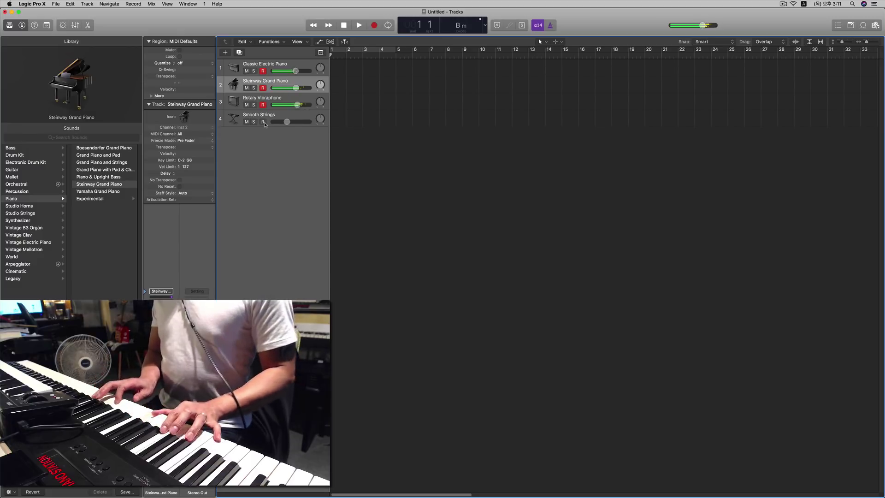
Step: Select the Rotary Vibraphone track and record-enable it together with the two piano tracks, leaving Smooth Strings disarmed
{"action": "left_click", "coordinate": [264, 110]}
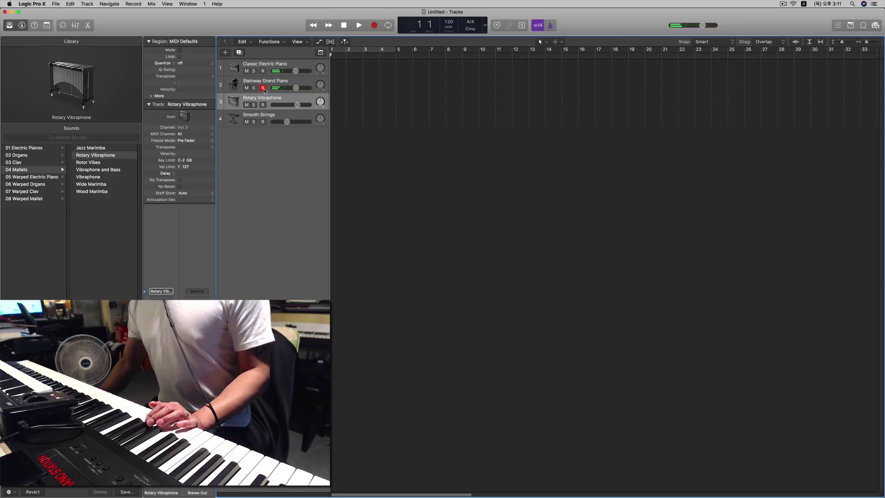
{"action": "left_click", "coordinate": [264, 105]}
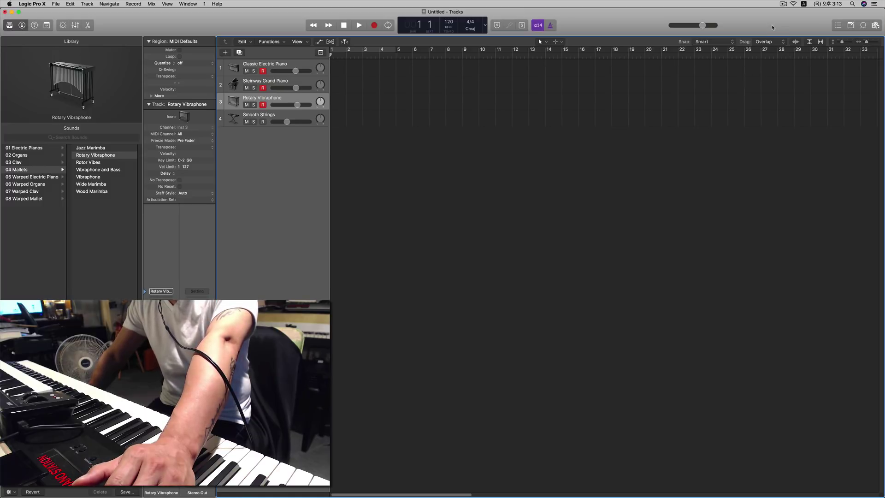
{"action": "left_click", "coordinate": [782, 4]}
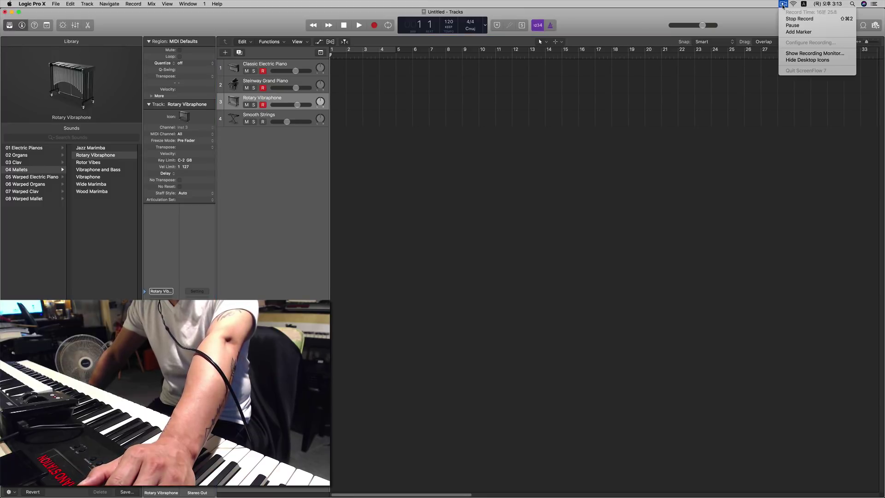